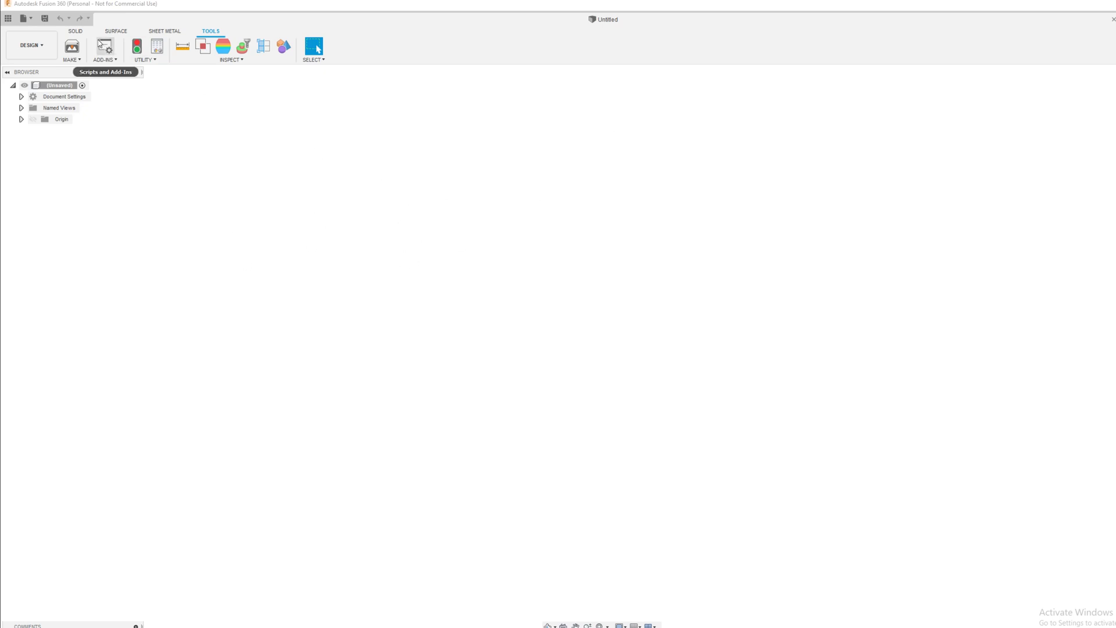
# Open the Scripts and Add-Ins manager and view the list of installed add-ins.
pyautogui.click(75, 31)
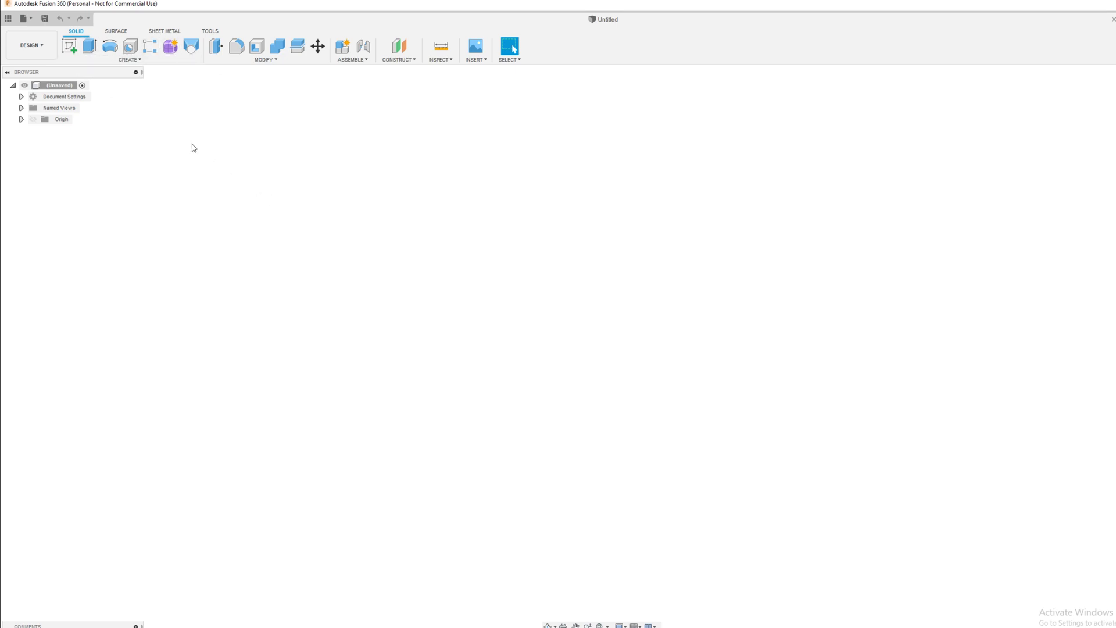
pyautogui.click(209, 33)
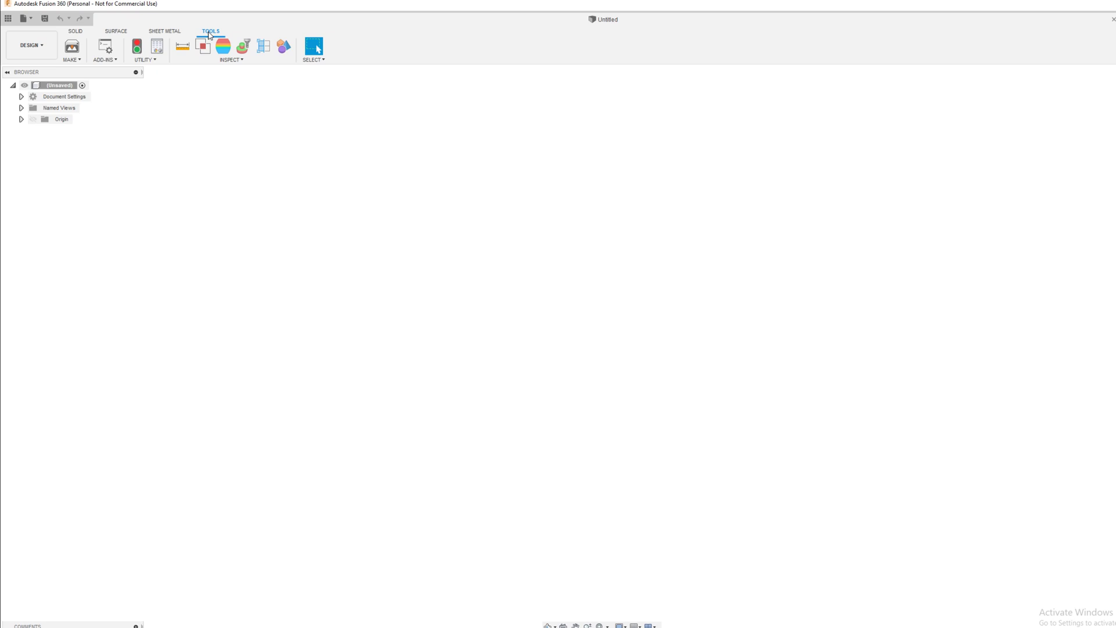
pyautogui.click(111, 51)
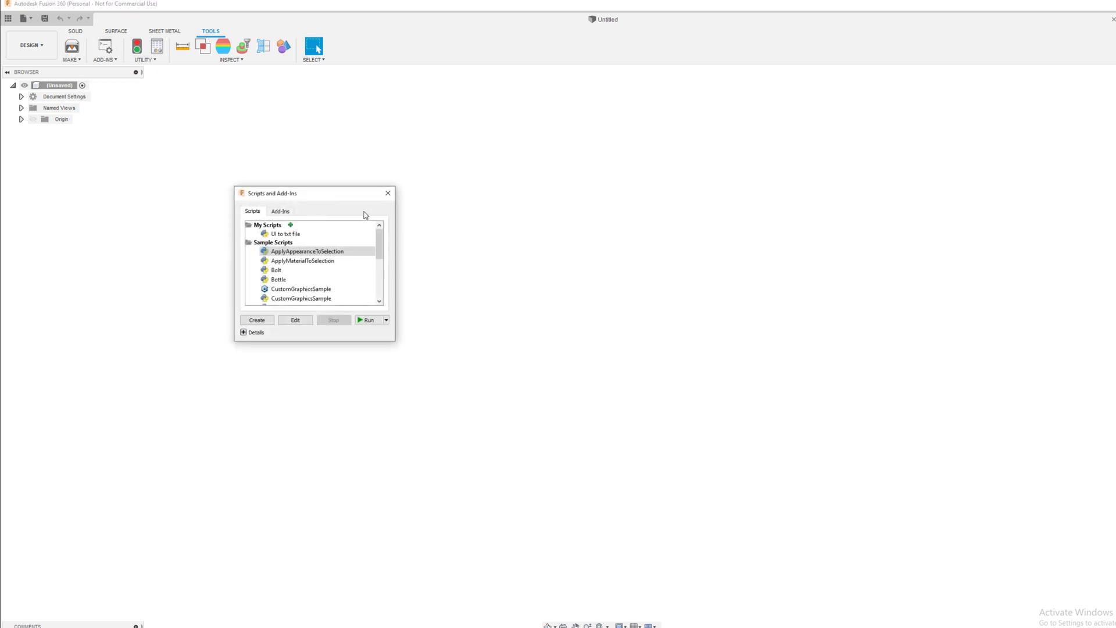
pyautogui.moveTo(344, 196); pyautogui.dragTo(317, 189)
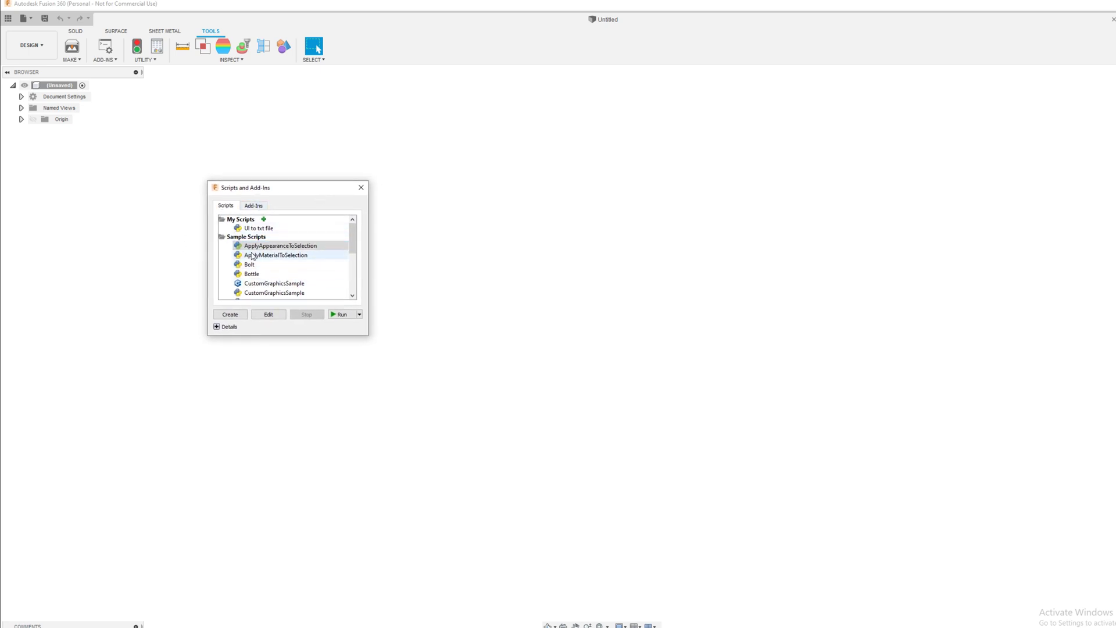
pyautogui.click(253, 205)
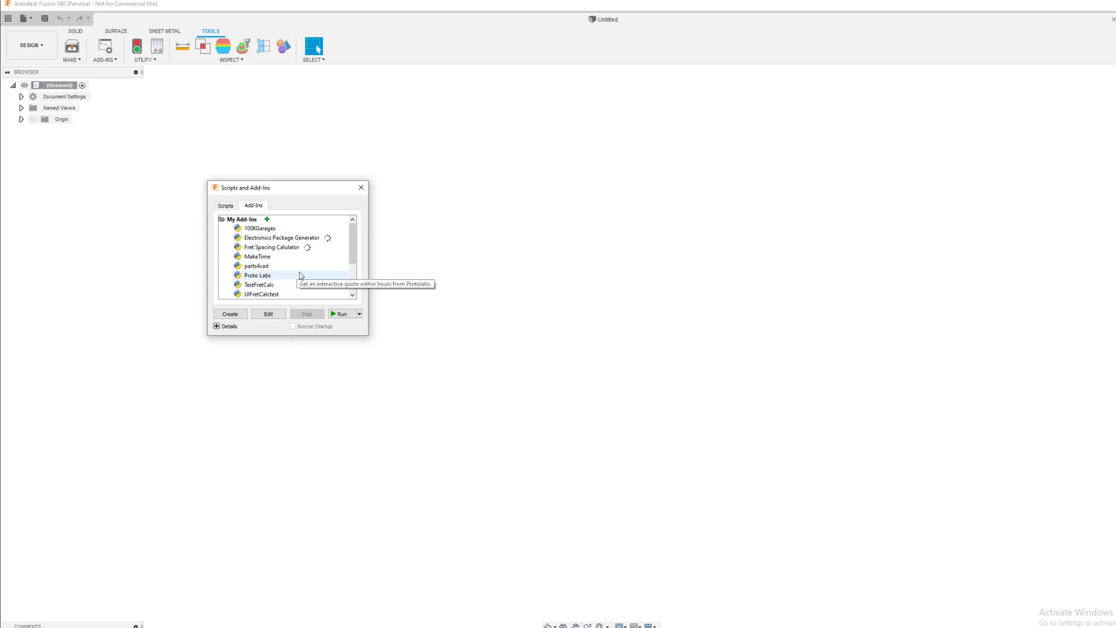
pyautogui.moveTo(309, 188); pyautogui.dragTo(338, 140)
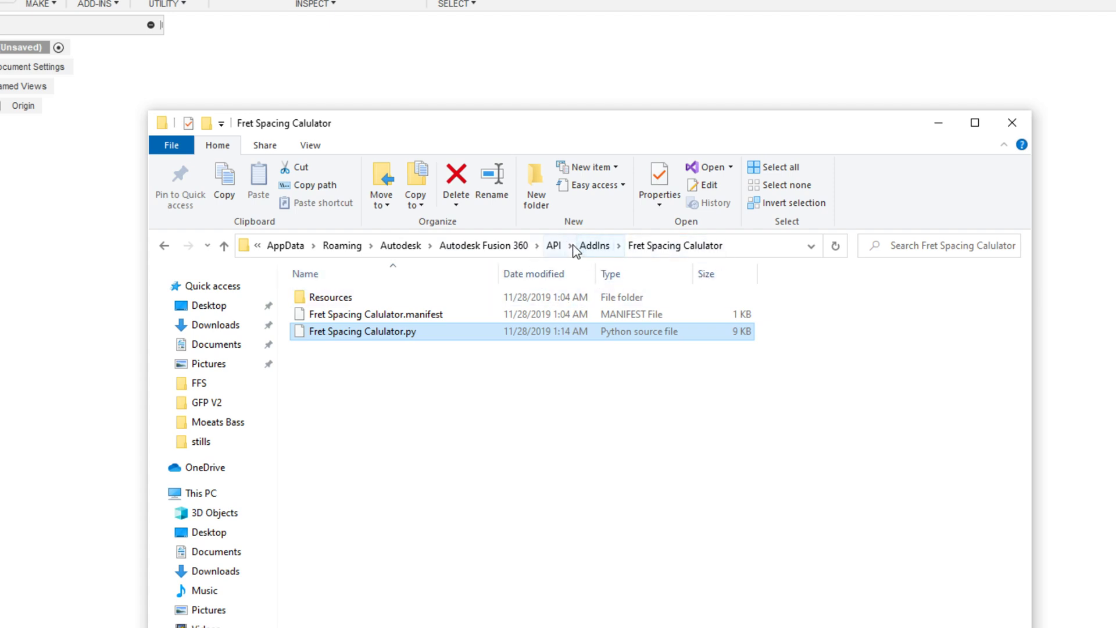
# View the API AddIns folder that holds the Fret Spacing Calulator folder, and close the file window and the add-ins manager.
pyautogui.click(594, 245)
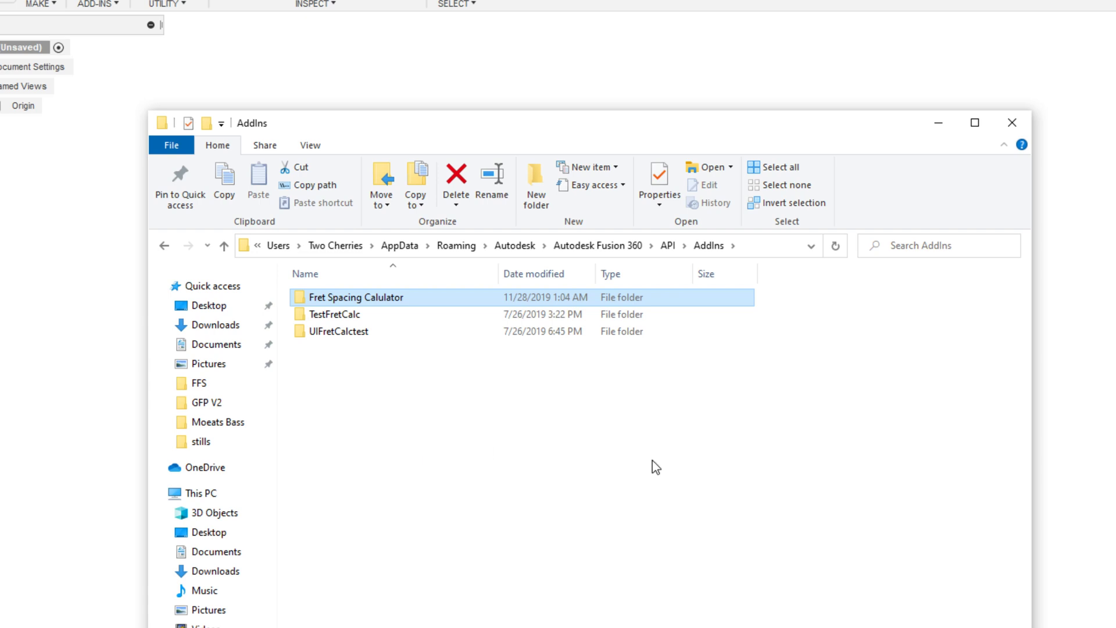
pyautogui.click(1012, 123)
pyautogui.moveTo(472, 141); pyautogui.dragTo(392, 122)
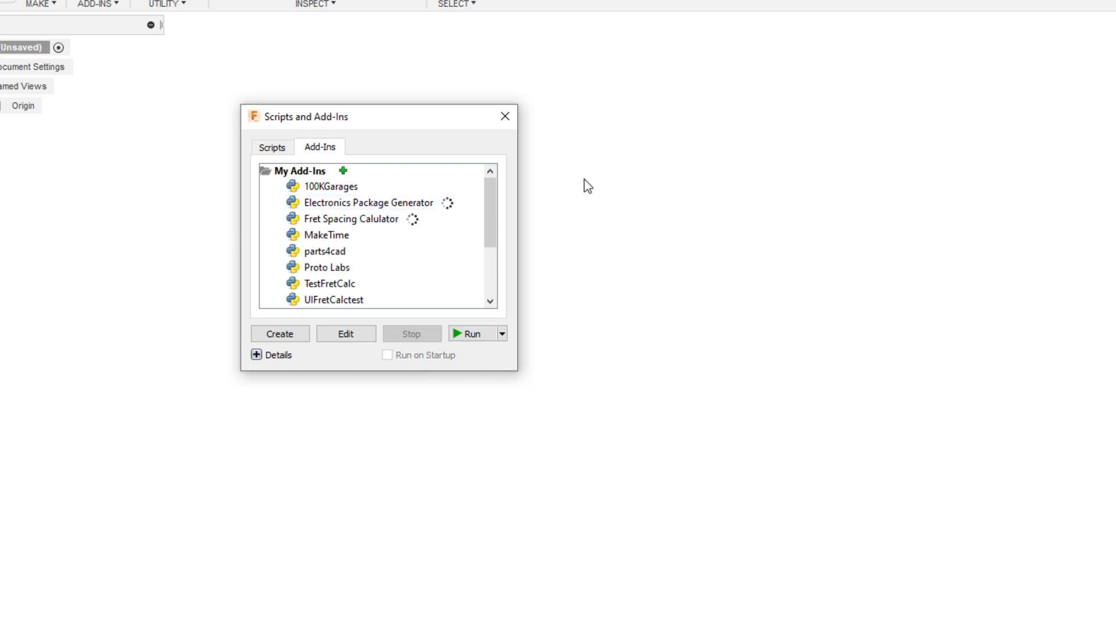
pyautogui.click(504, 116)
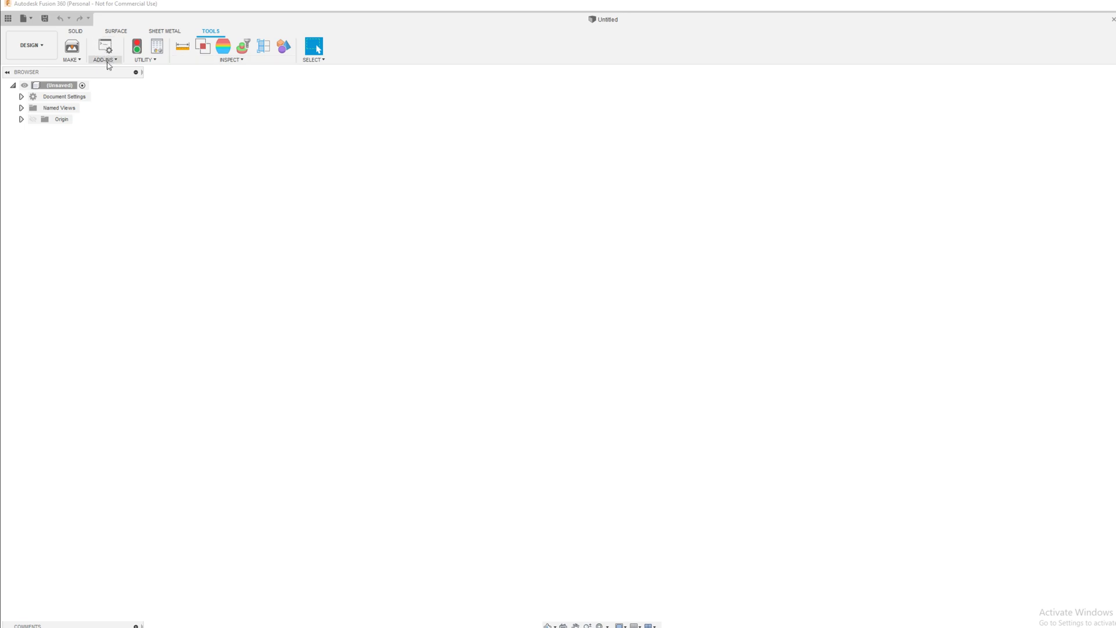
# Launch the Fret Spacing Calculator add-in and move its settings dialog next to the fretboard preview.
pyautogui.click(107, 62)
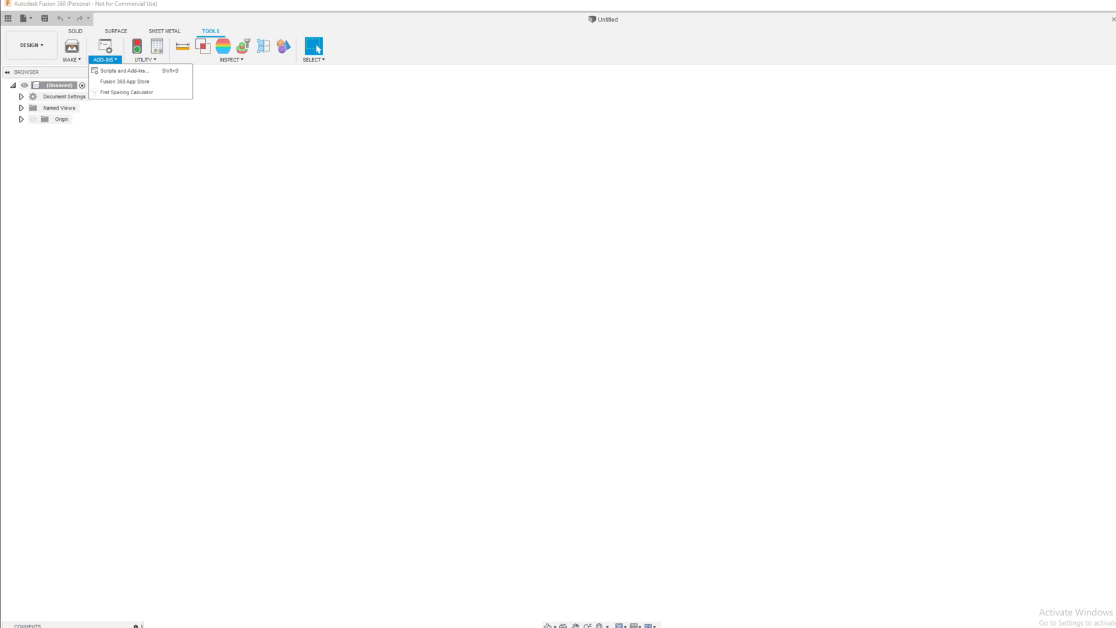
pyautogui.press('Escape')
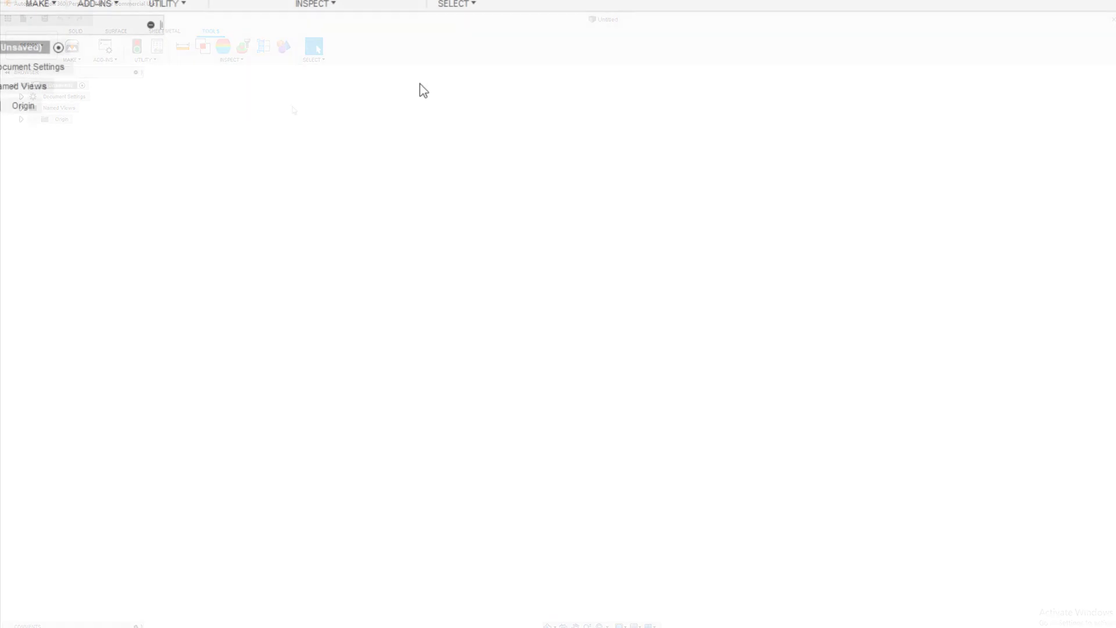
pyautogui.click(103, 4)
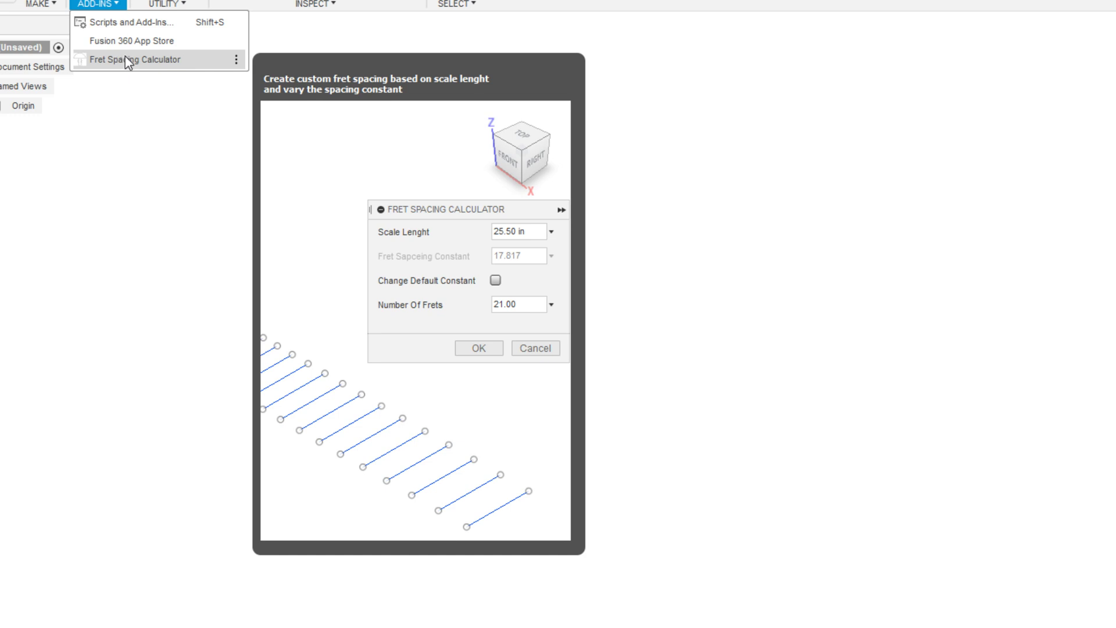
pyautogui.click(124, 59)
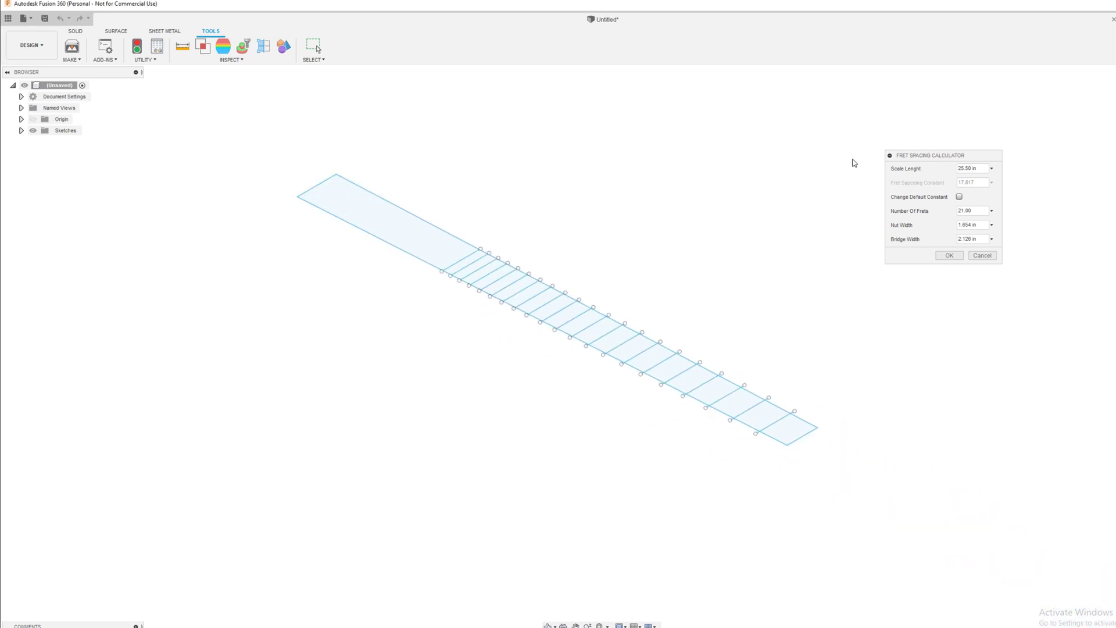
pyautogui.moveTo(918, 155); pyautogui.dragTo(634, 155)
pyautogui.scroll(3, 558, 221)
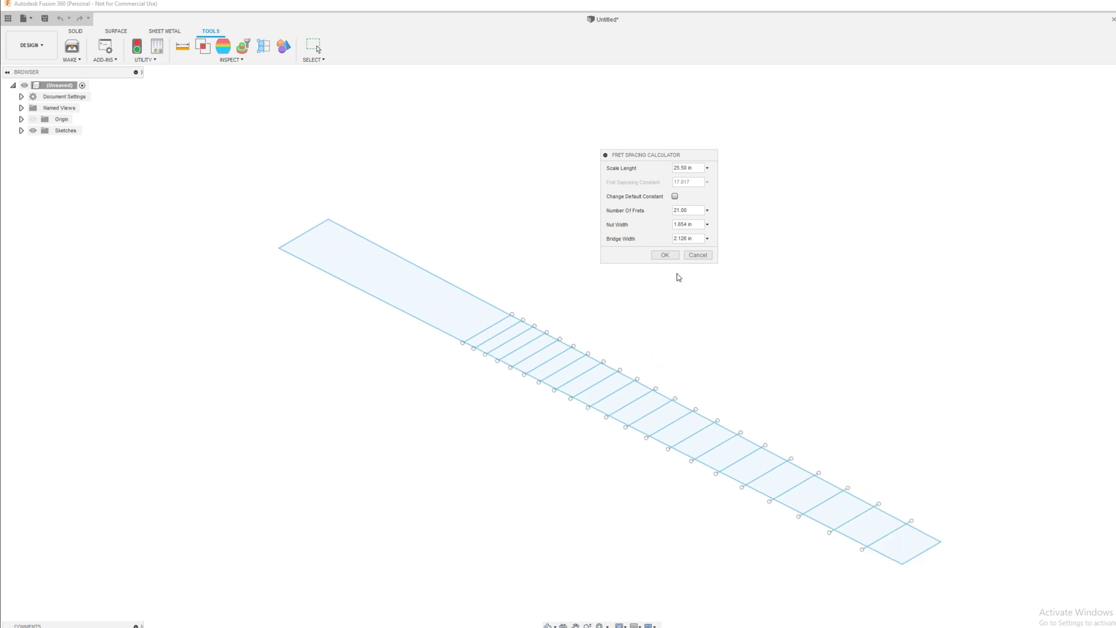
# Check the preset scale lengths and the option for changing the default fret spacing constant.
pyautogui.click(708, 168)
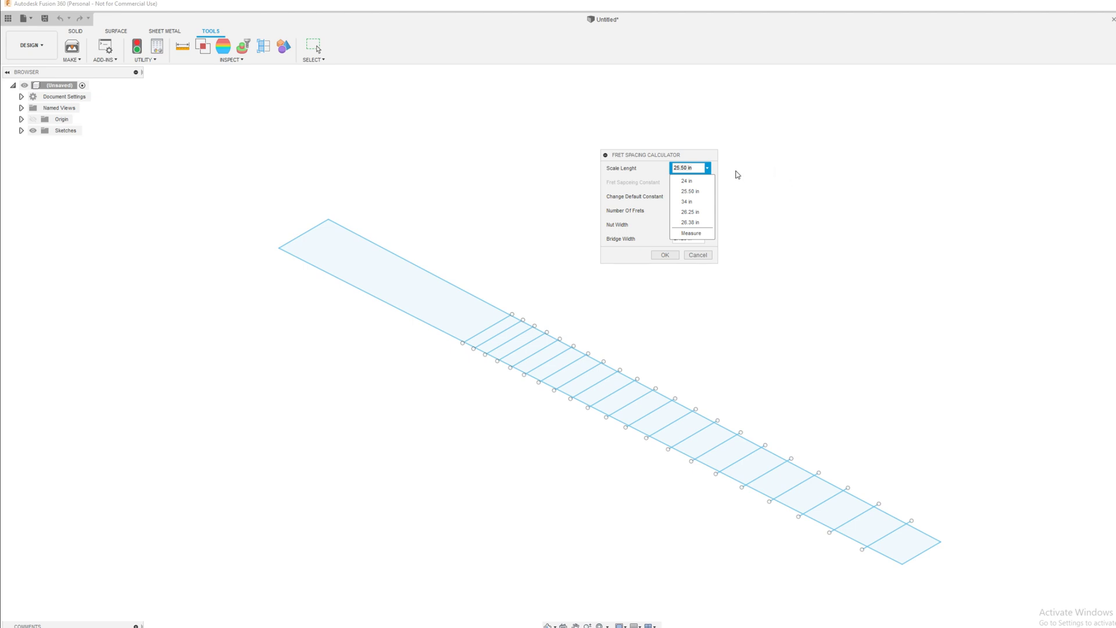
pyautogui.click(708, 168)
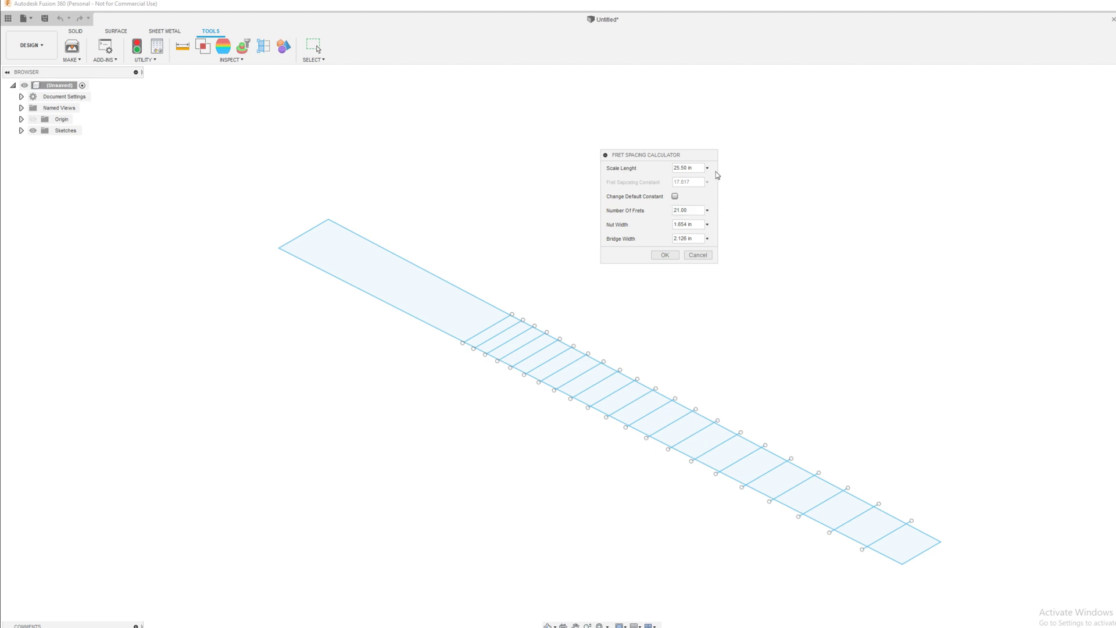
pyautogui.click(675, 196)
pyautogui.click(675, 196)
# Set both the nut width and the bridge width to 3 in and generate the fretboard sketch.
pyautogui.click(696, 225)
pyautogui.write('3')
pyautogui.click(693, 239)
pyautogui.write('3')
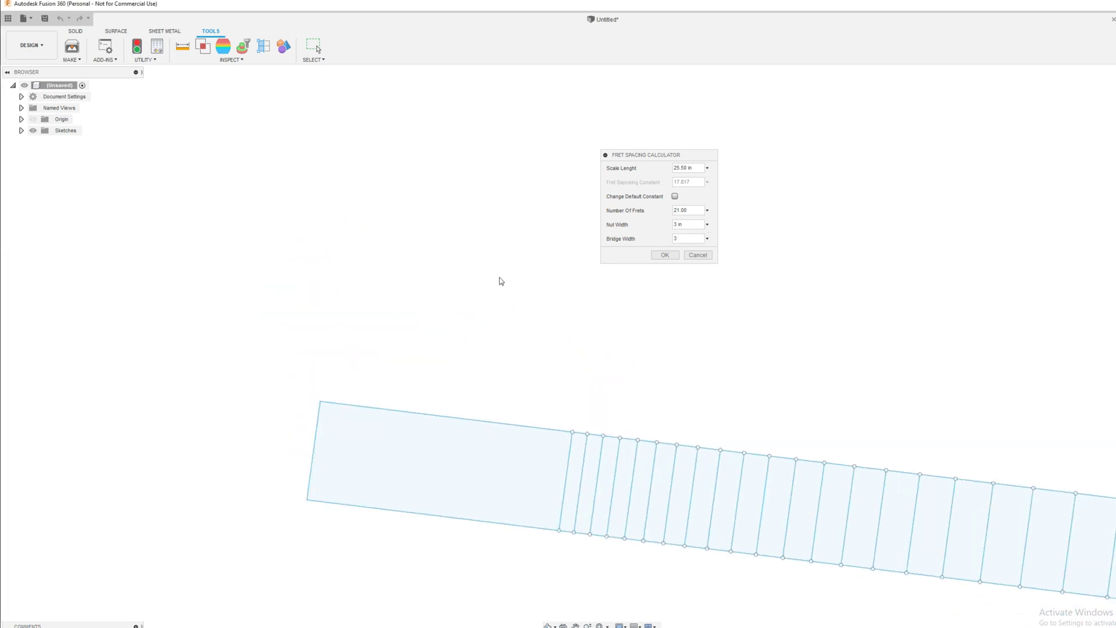
pyautogui.scroll(2, 813, 362)
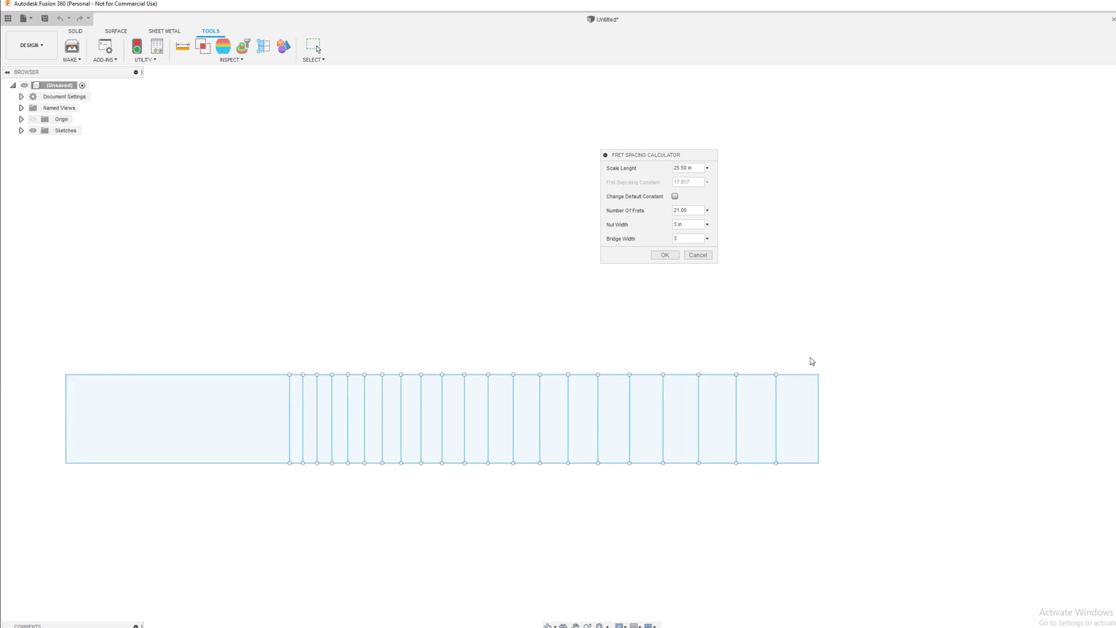
pyautogui.scroll(-1, 639, 329)
pyautogui.scroll(1, 539, 343)
pyautogui.scroll(-1, 643, 323)
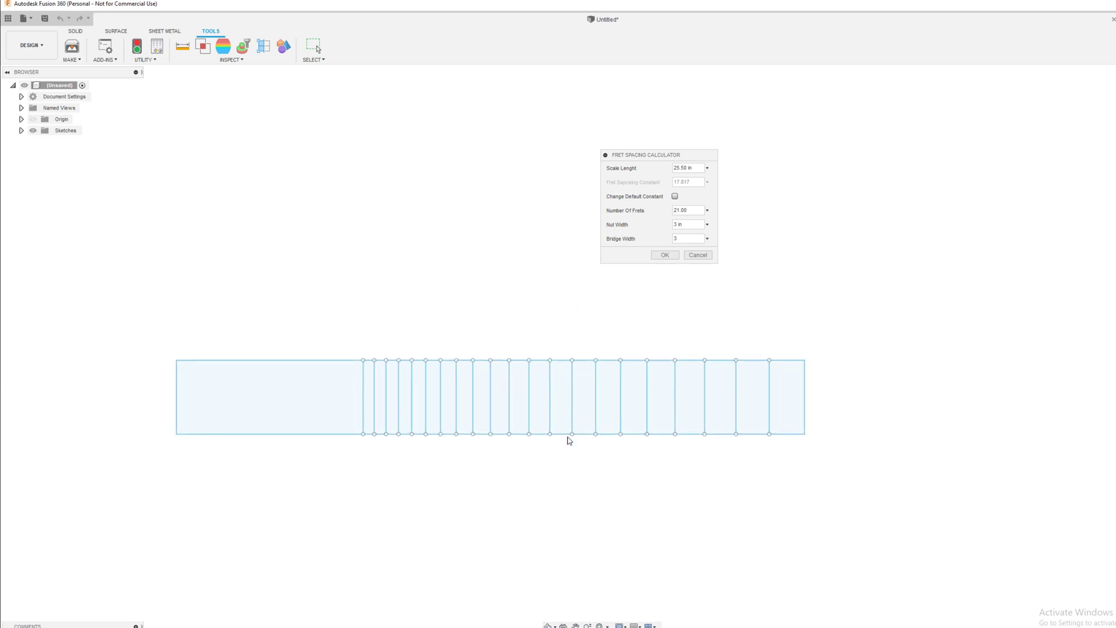
pyautogui.scroll(1, 520, 477)
pyautogui.moveTo(648, 150); pyautogui.dragTo(595, 188)
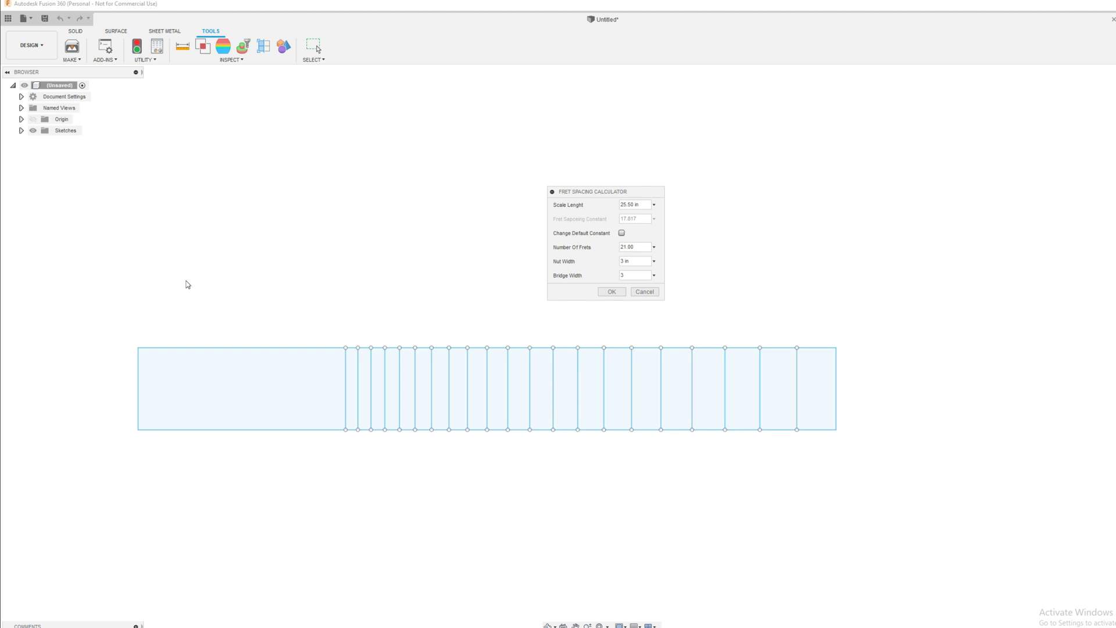
pyautogui.click(609, 291)
# Expand the design's sketches and highlight the generated fretboard sketch to inspect it.
pyautogui.click(21, 130)
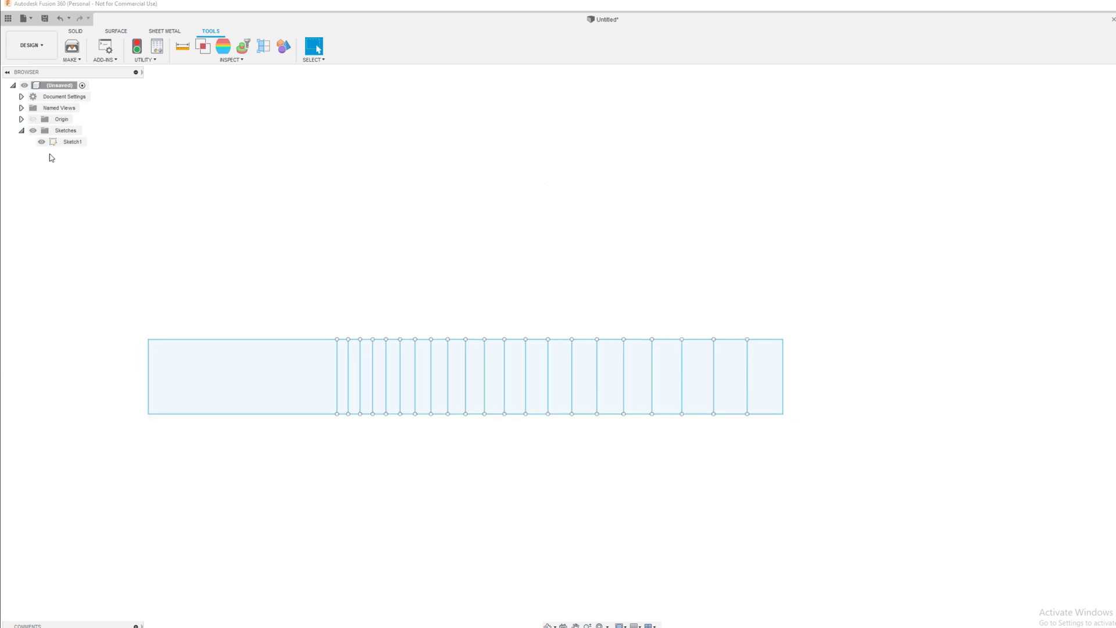
pyautogui.click(61, 142)
pyautogui.scroll(-2, 752, 282)
pyautogui.click(542, 449)
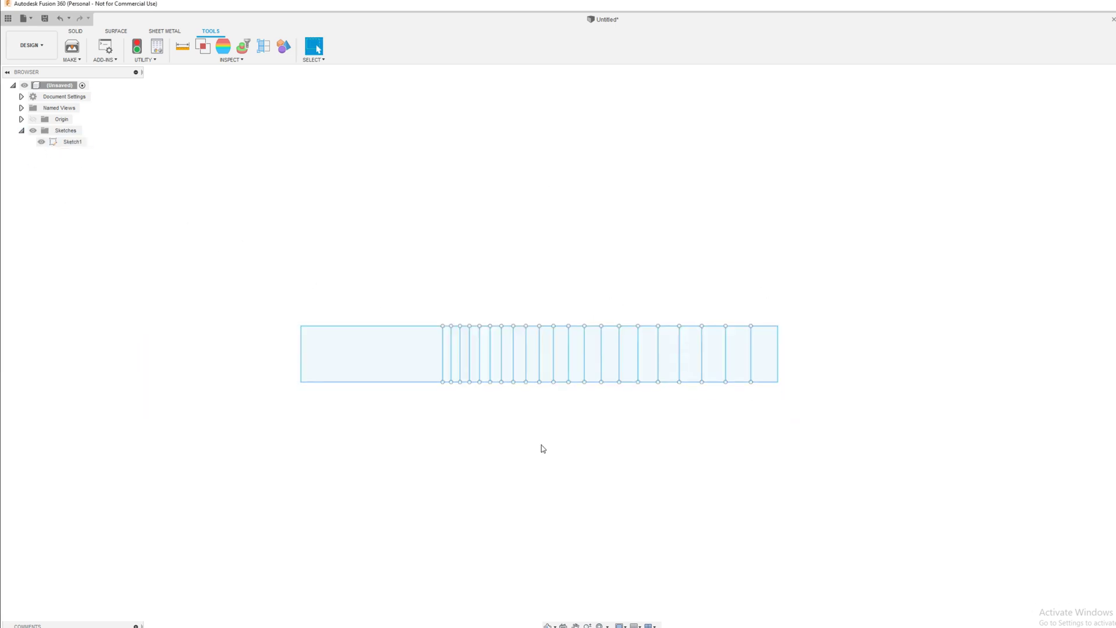
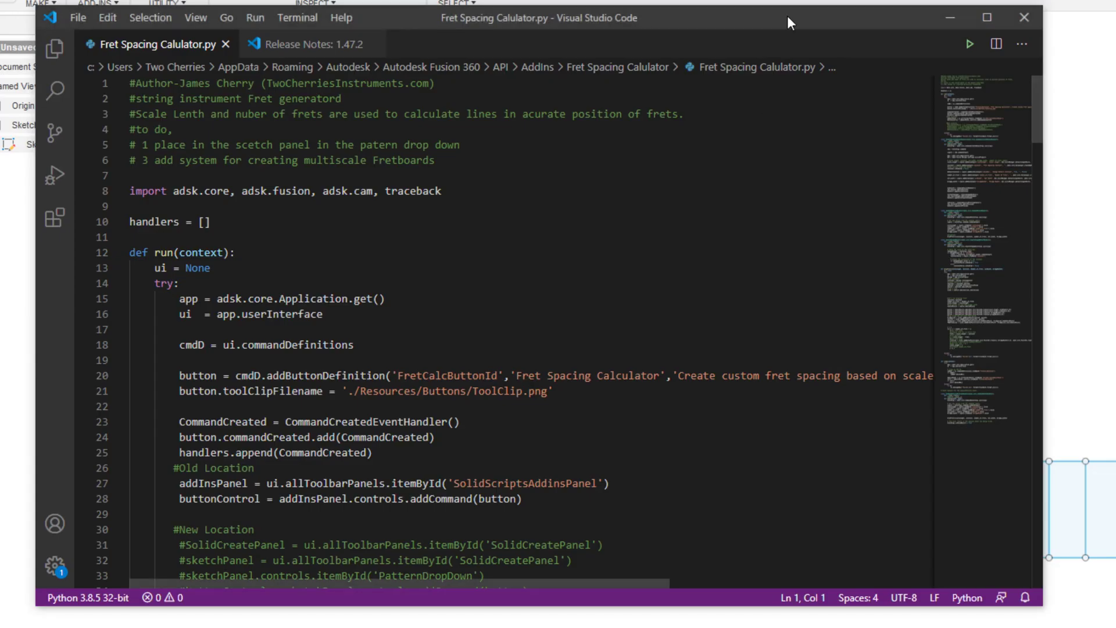
pyautogui.moveTo(788, 15)
pyautogui.mouseDown()
pyautogui.moveTo(825, 57)
pyautogui.moveTo(811, 75)
pyautogui.moveTo(772, 19)
pyautogui.moveTo(793, 22)
pyautogui.mouseUp()
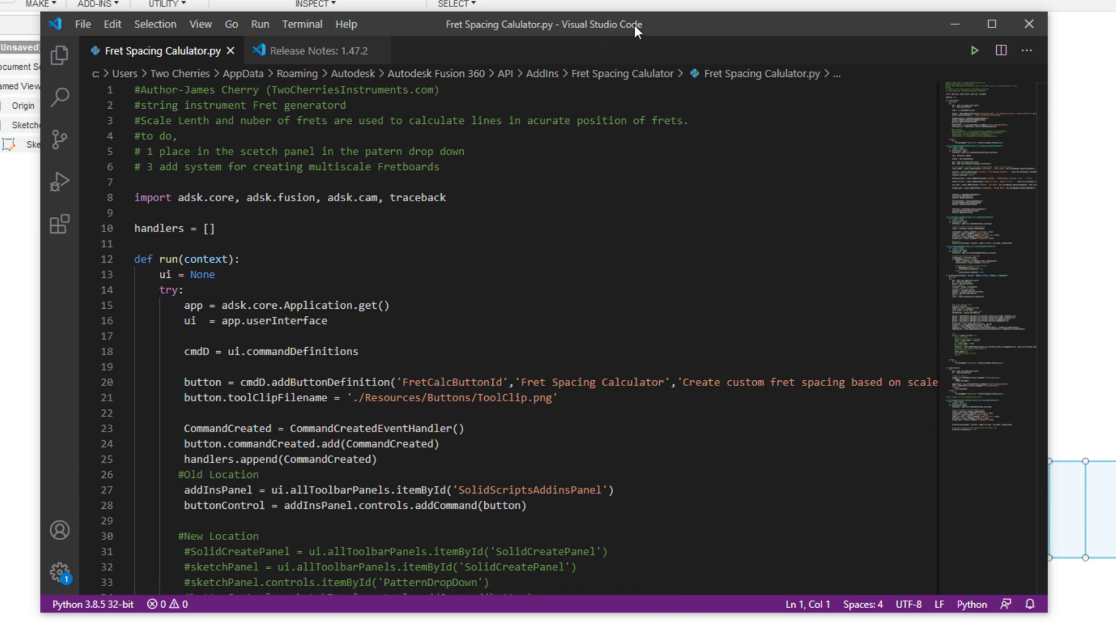
pyautogui.moveTo(724, 25); pyautogui.dragTo(726, 17)
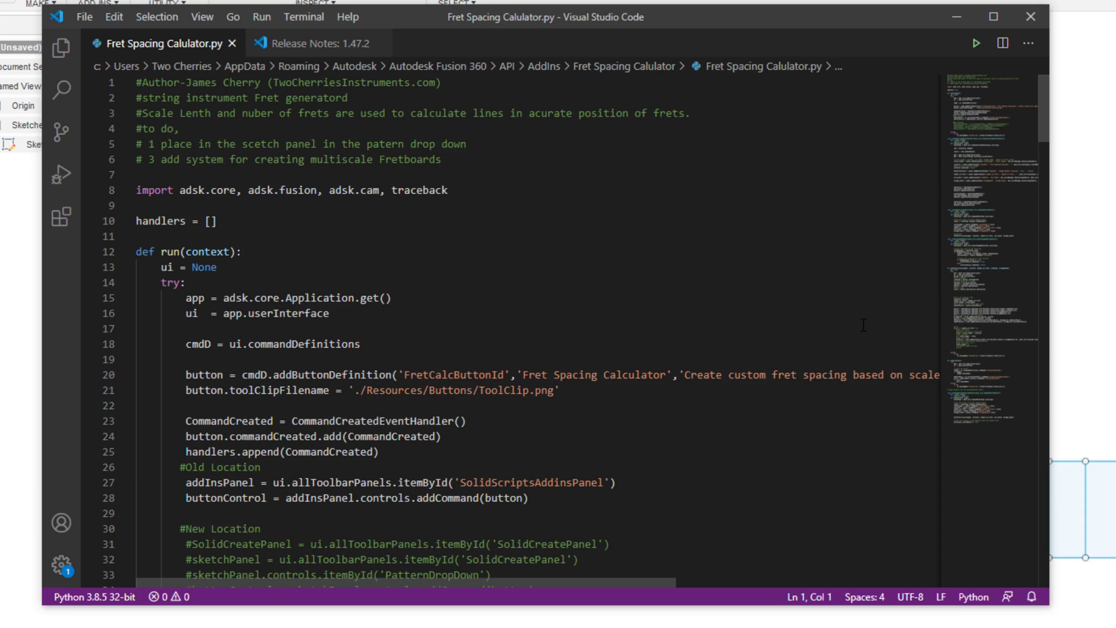
pyautogui.moveTo(762, 25); pyautogui.dragTo(764, 40)
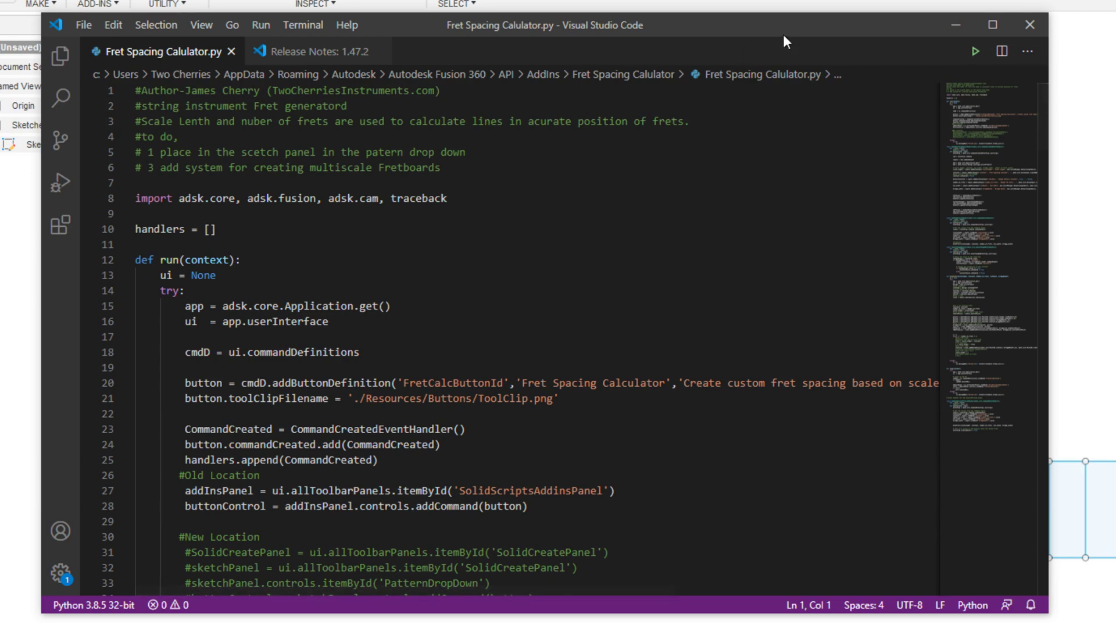
# Move the code editor out of the way and create a new Python add-in named test in Fusion 360.
pyautogui.moveTo(755, 25); pyautogui.dragTo(1102, 255)
pyautogui.click(111, 3)
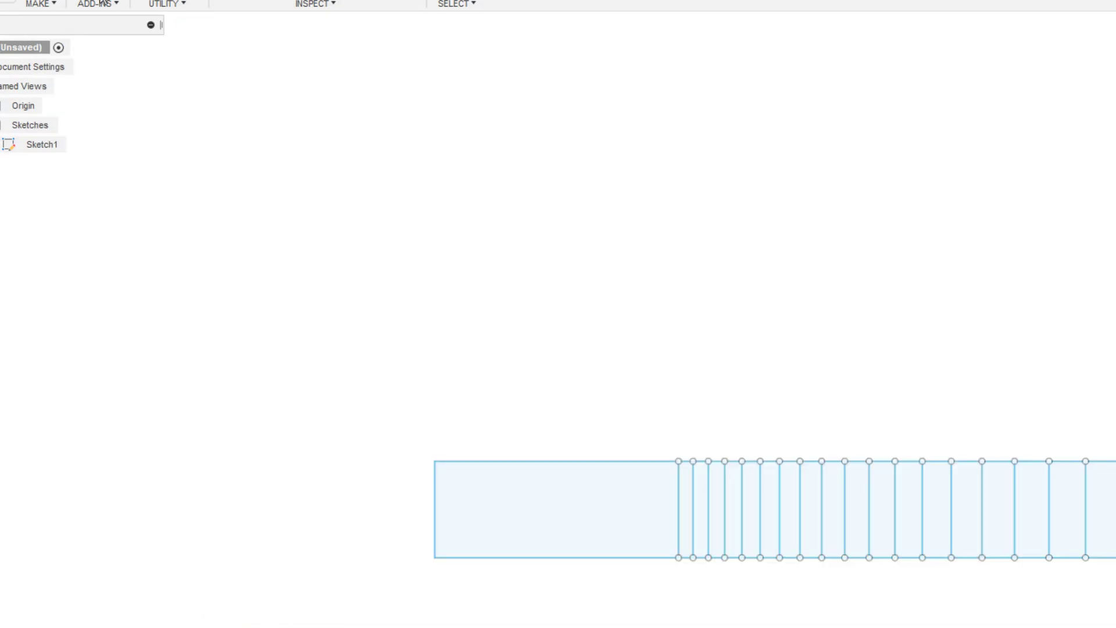
pyautogui.moveTo(388, 129); pyautogui.dragTo(408, 199)
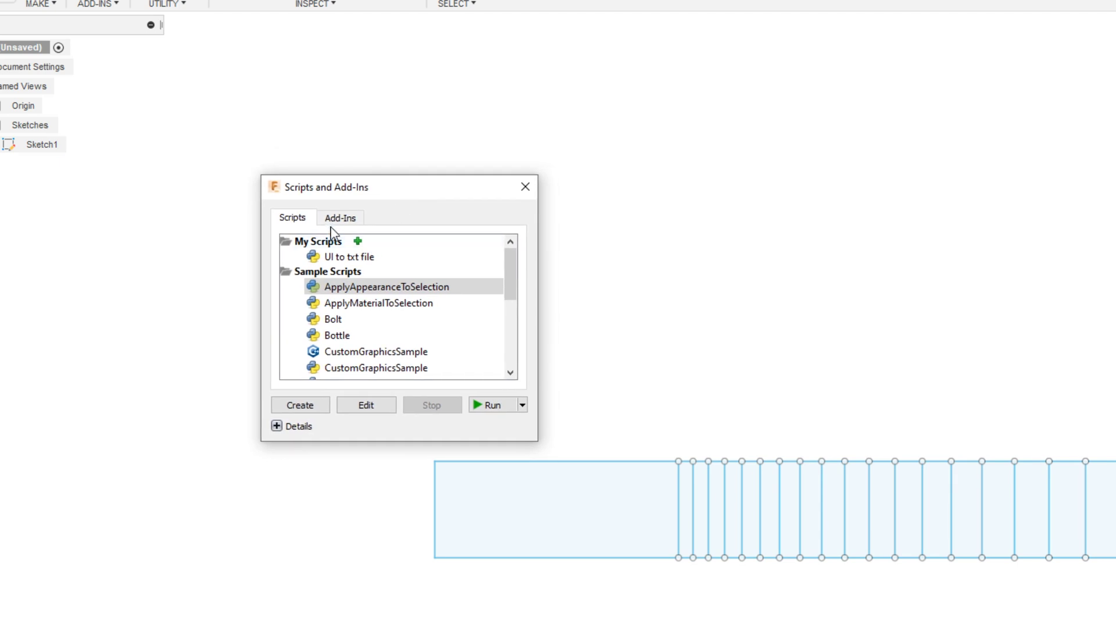
pyautogui.click(339, 217)
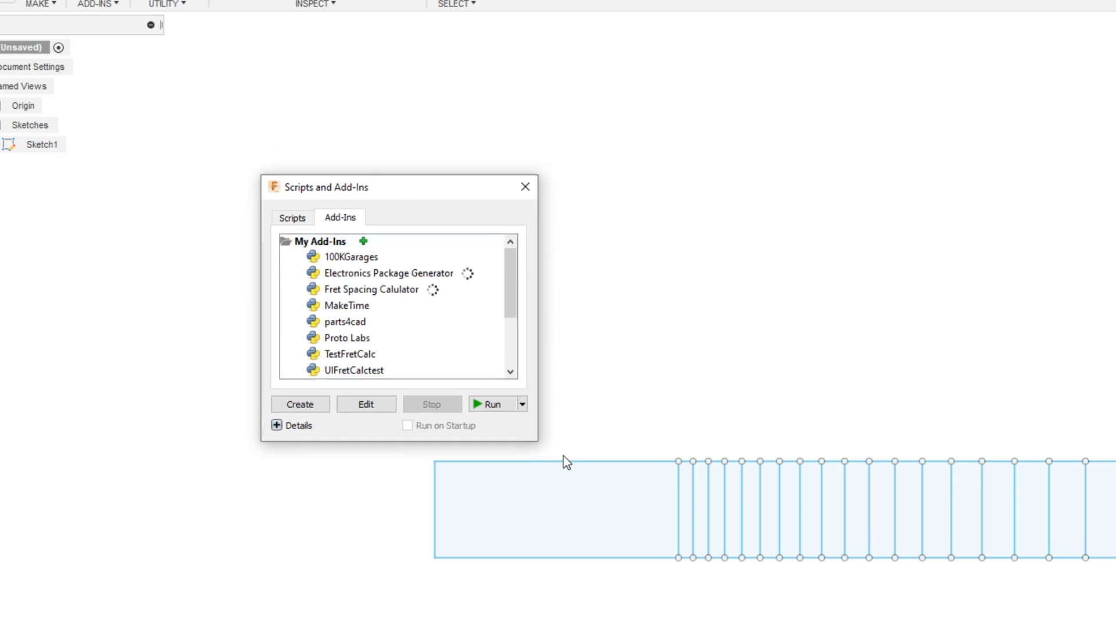
pyautogui.click(300, 406)
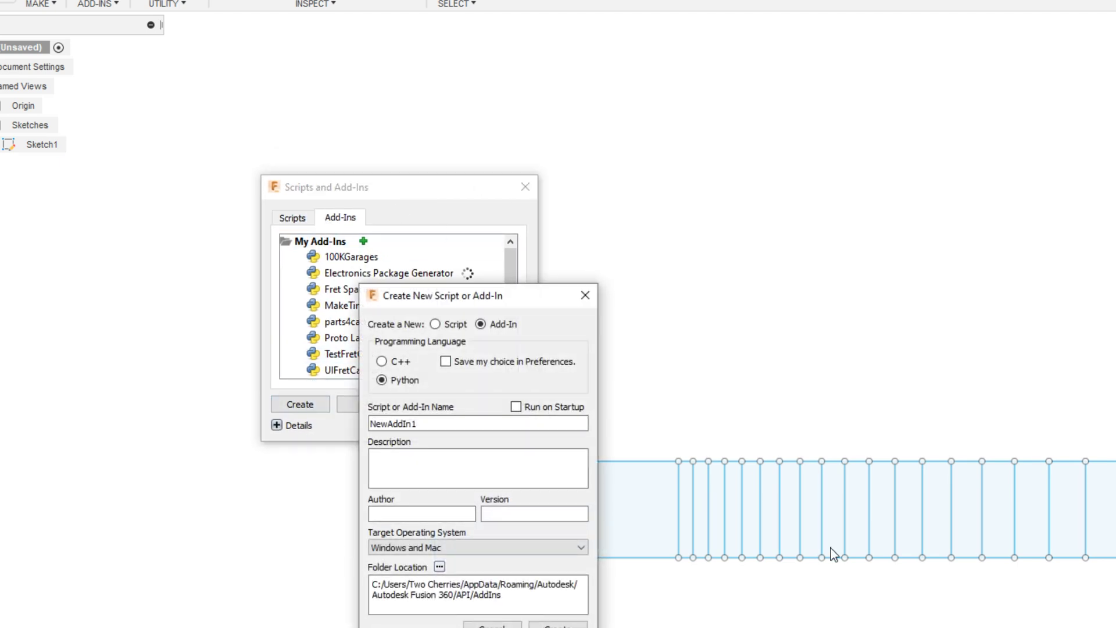
pyautogui.click(557, 626)
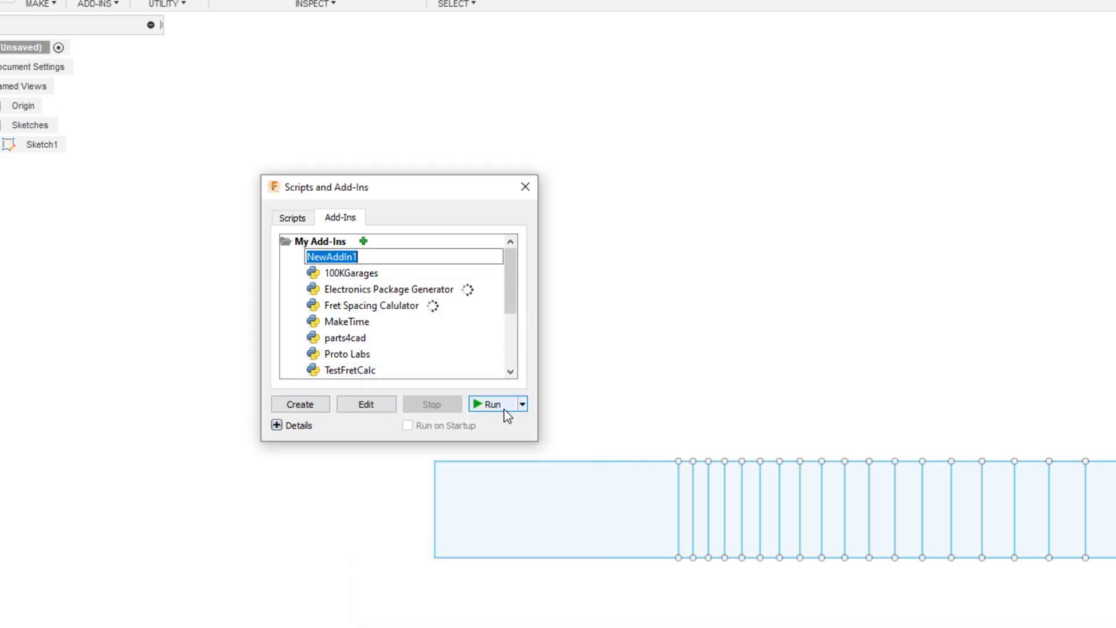
pyautogui.write('test')
pyautogui.press('Return')
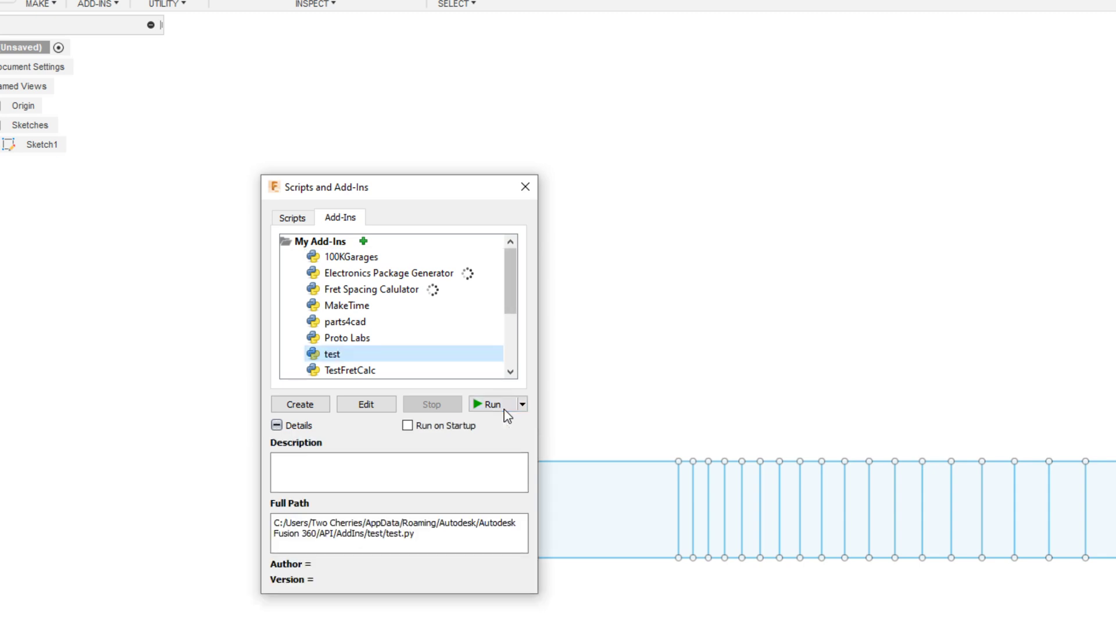
# Run the test add-in and dismiss its message box.
pyautogui.click(489, 405)
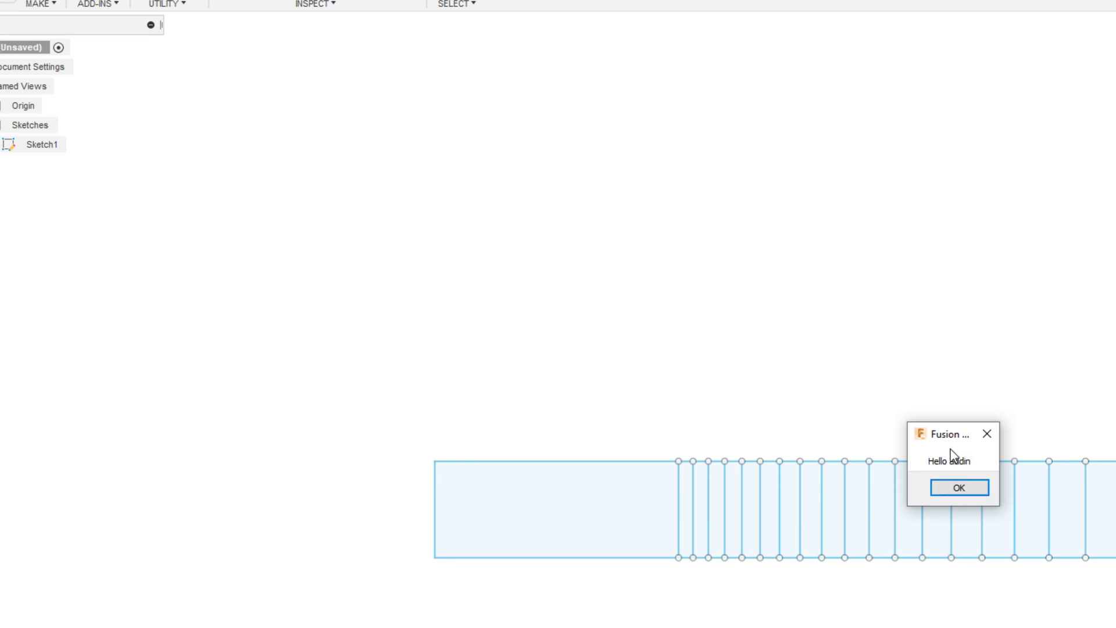
pyautogui.moveTo(936, 443); pyautogui.dragTo(785, 443)
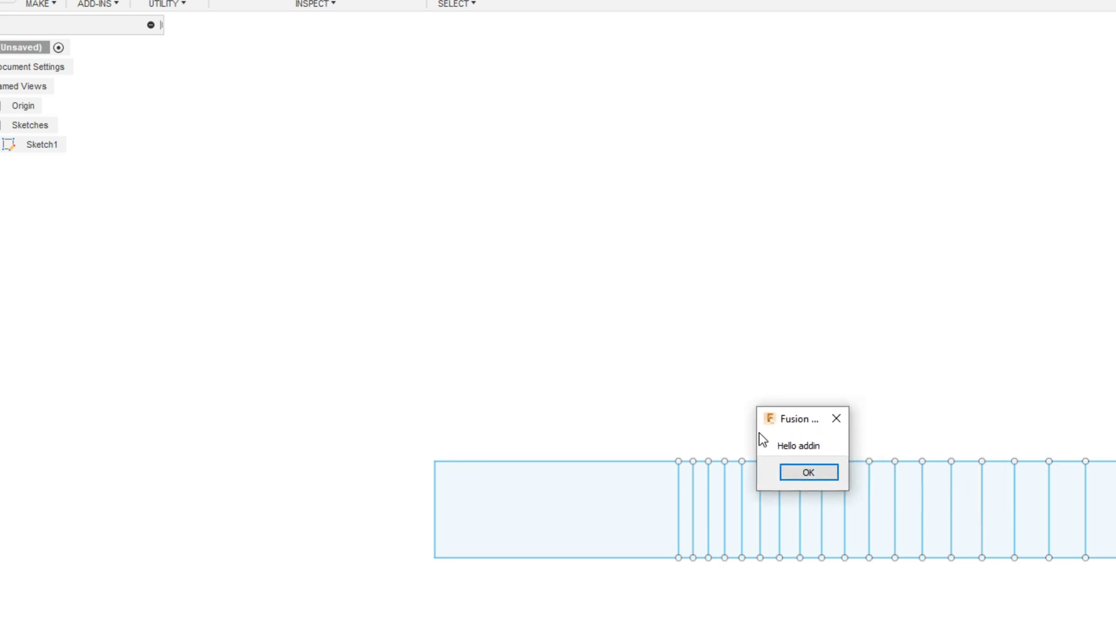
pyautogui.click(813, 487)
# Stop the running test add-in from the Scripts and Add-Ins dialog and dismiss its message box.
pyautogui.hotkey('shift', 's')
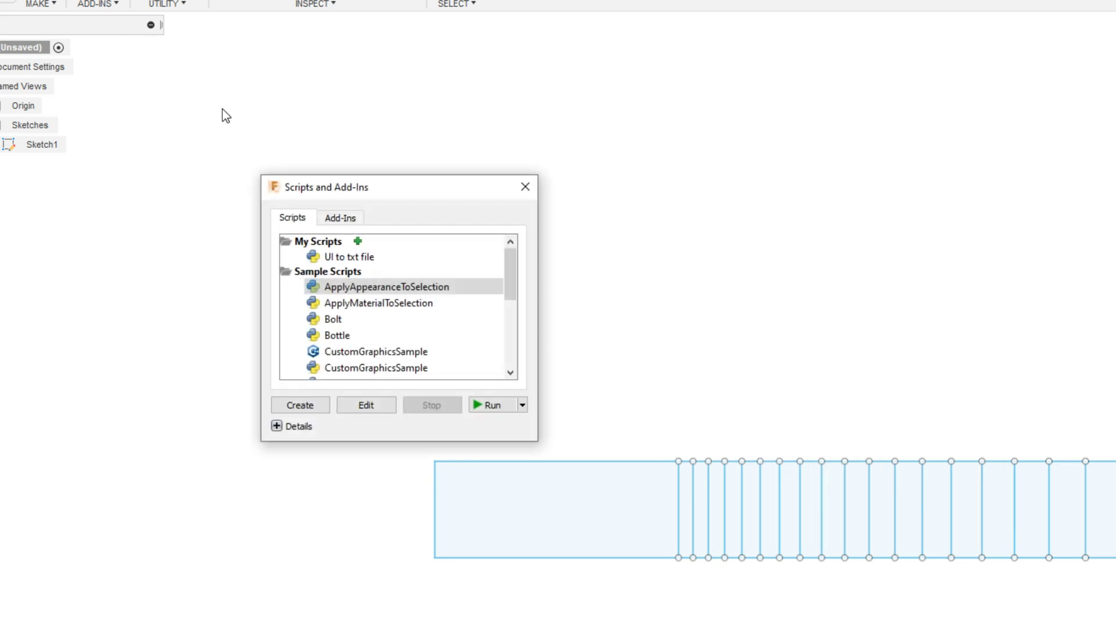
pyautogui.click(339, 221)
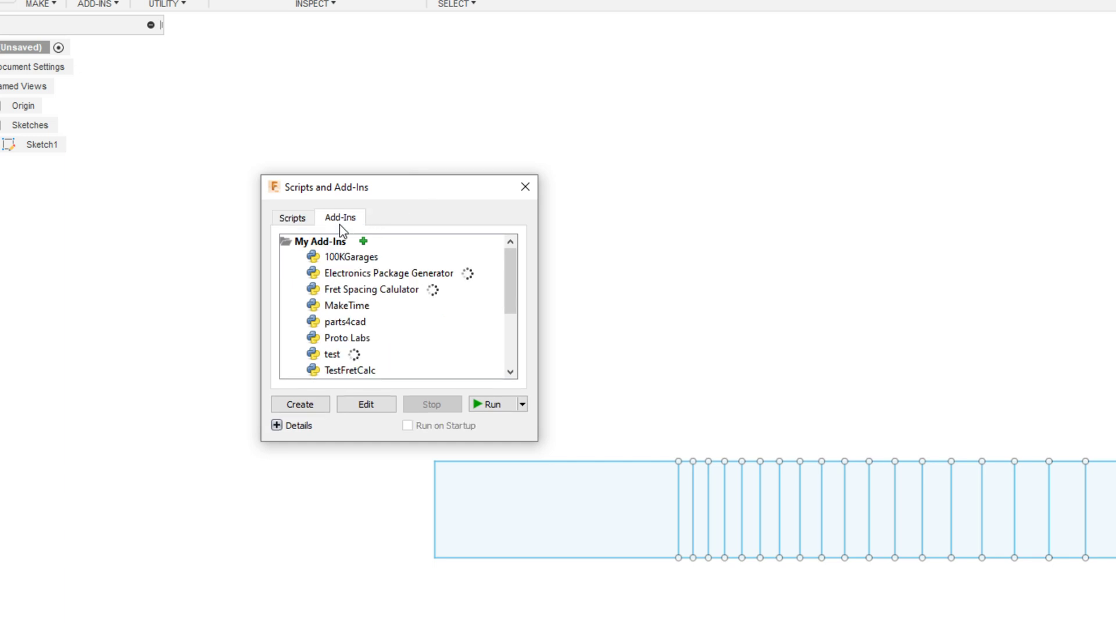
pyautogui.click(337, 354)
pyautogui.click(430, 405)
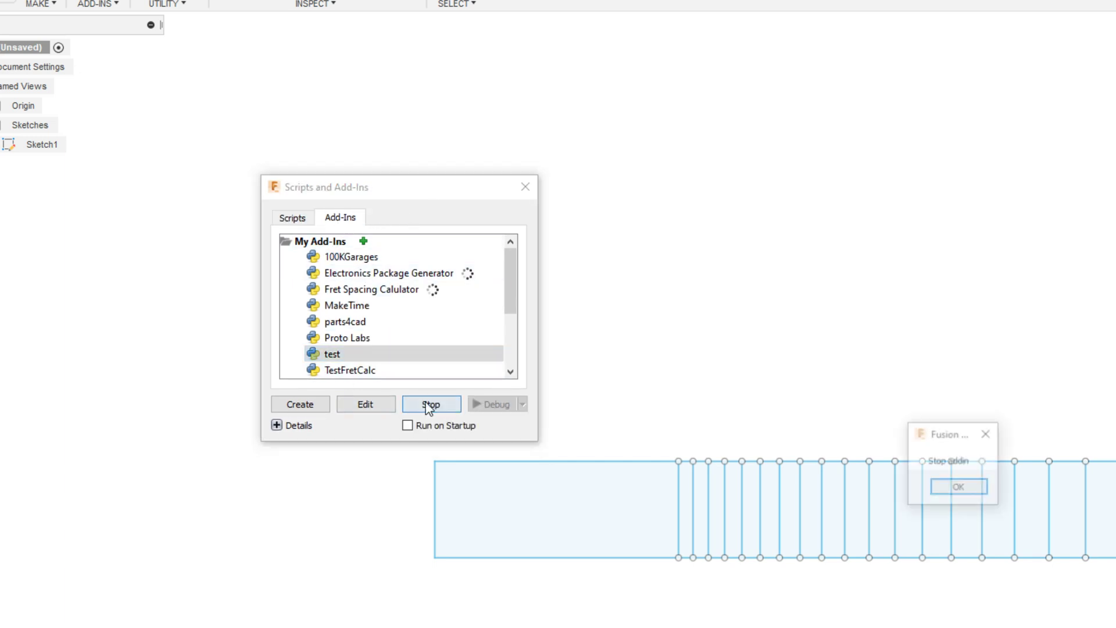
pyautogui.click(959, 486)
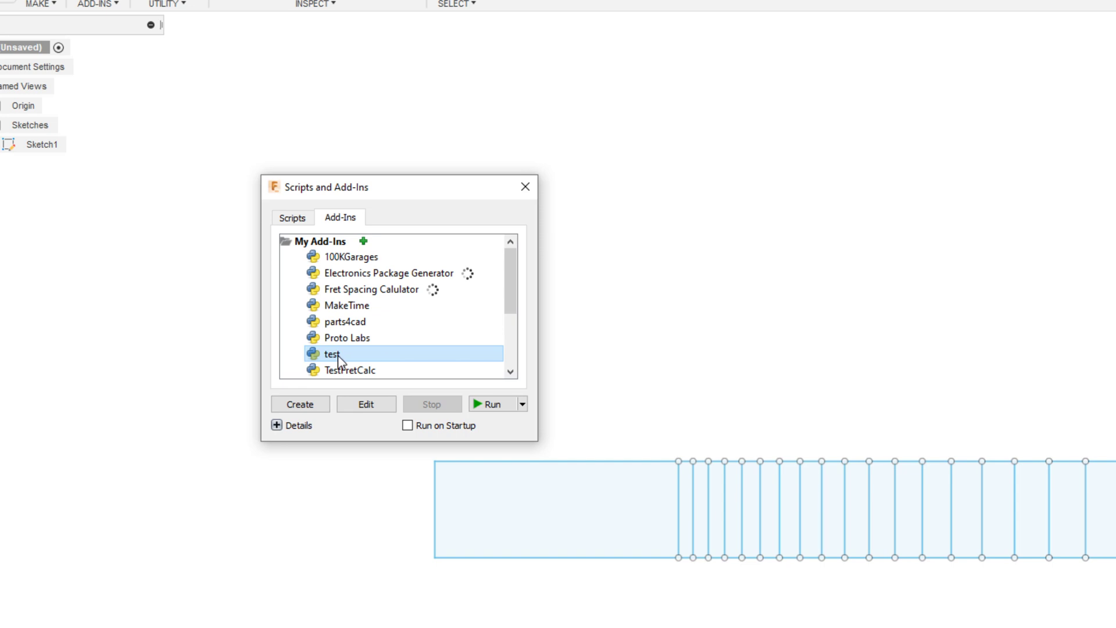
# Open the Fret Spacing Calulator add-in's Python source in Visual Studio Code, bring its window fully into view and examine the run function.
pyautogui.click(366, 406)
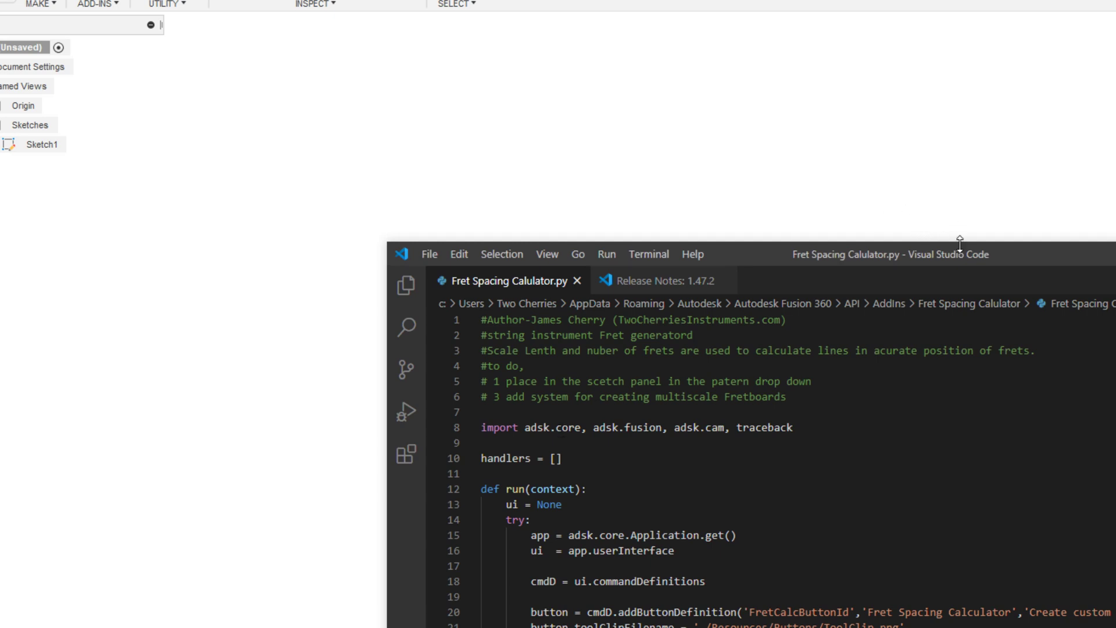
pyautogui.moveTo(970, 262); pyautogui.dragTo(646, 32)
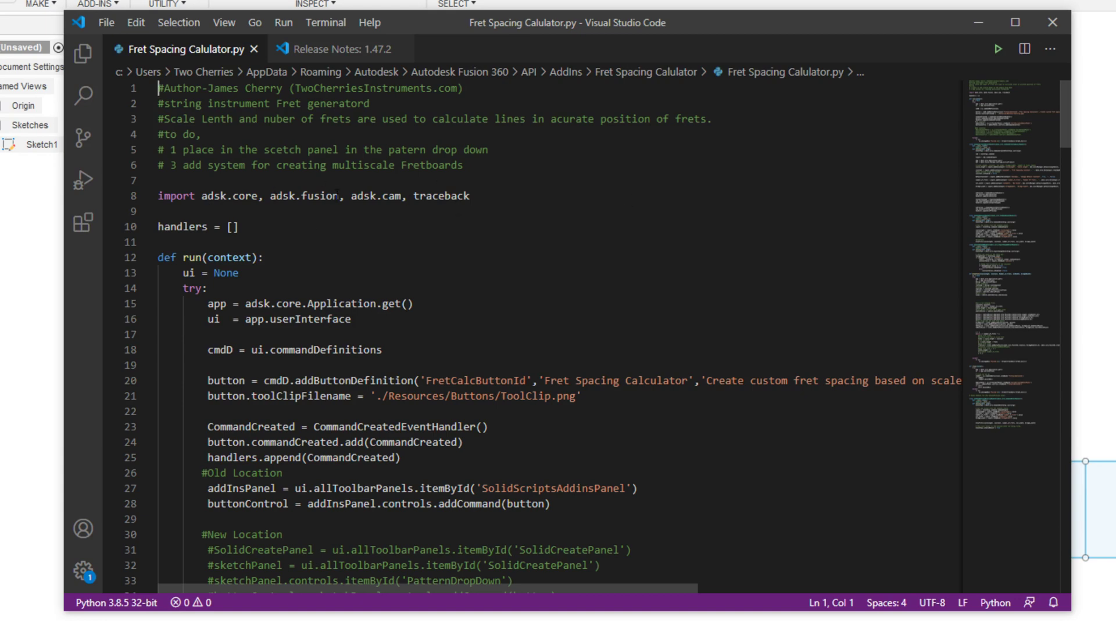
pyautogui.scroll(-1, 378, 176)
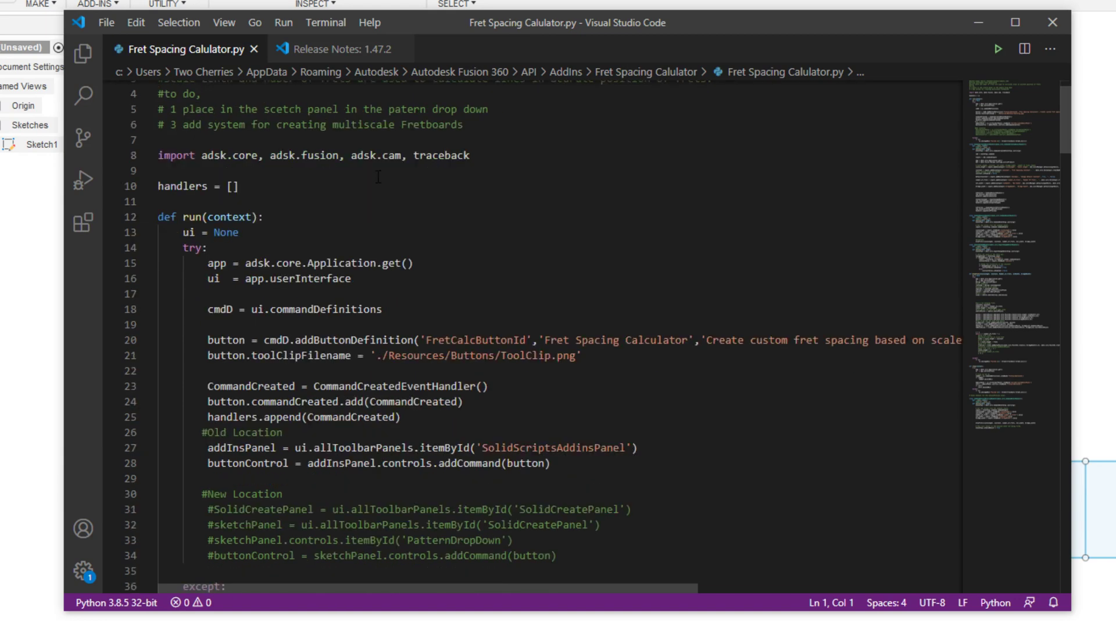
pyautogui.scroll(-3, 378, 177)
pyautogui.scroll(1, 378, 177)
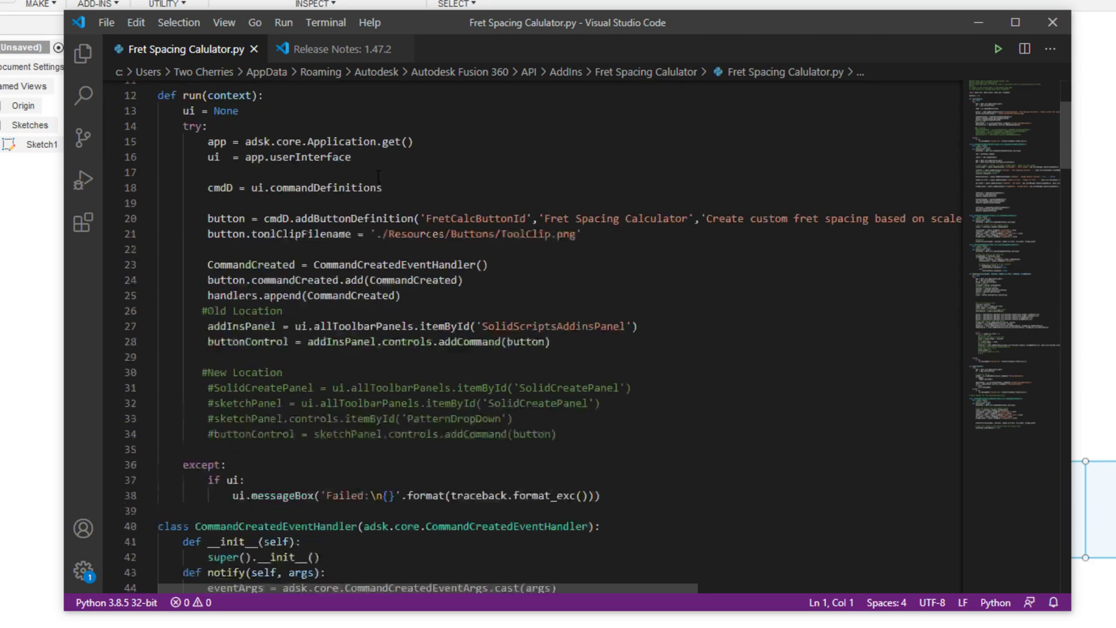
pyautogui.scroll(2, 378, 177)
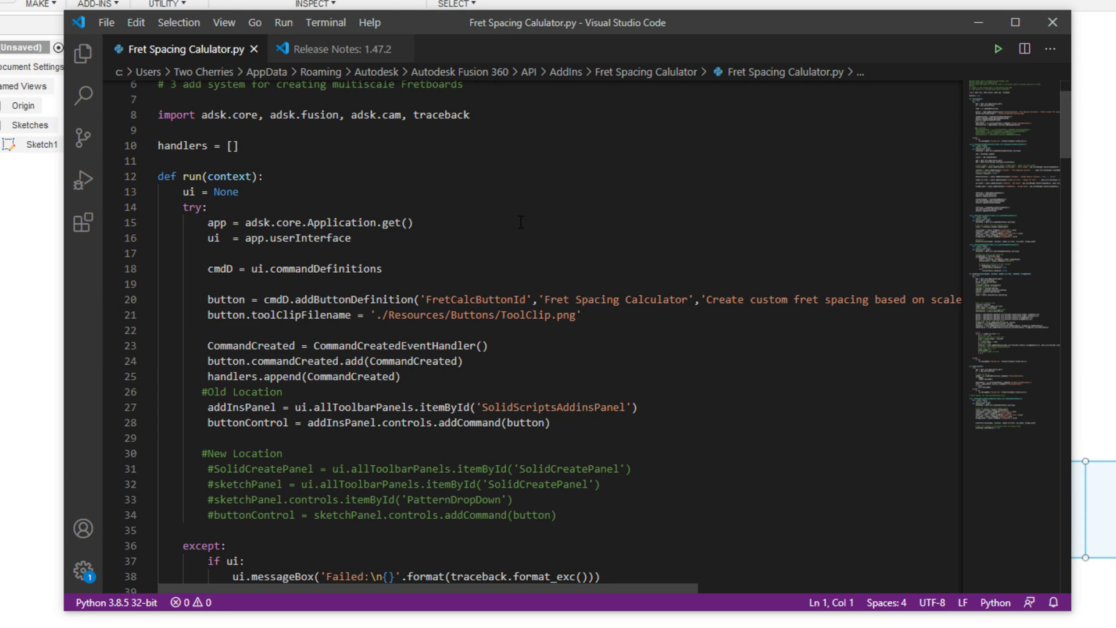
pyautogui.scroll(-2, 472, 252)
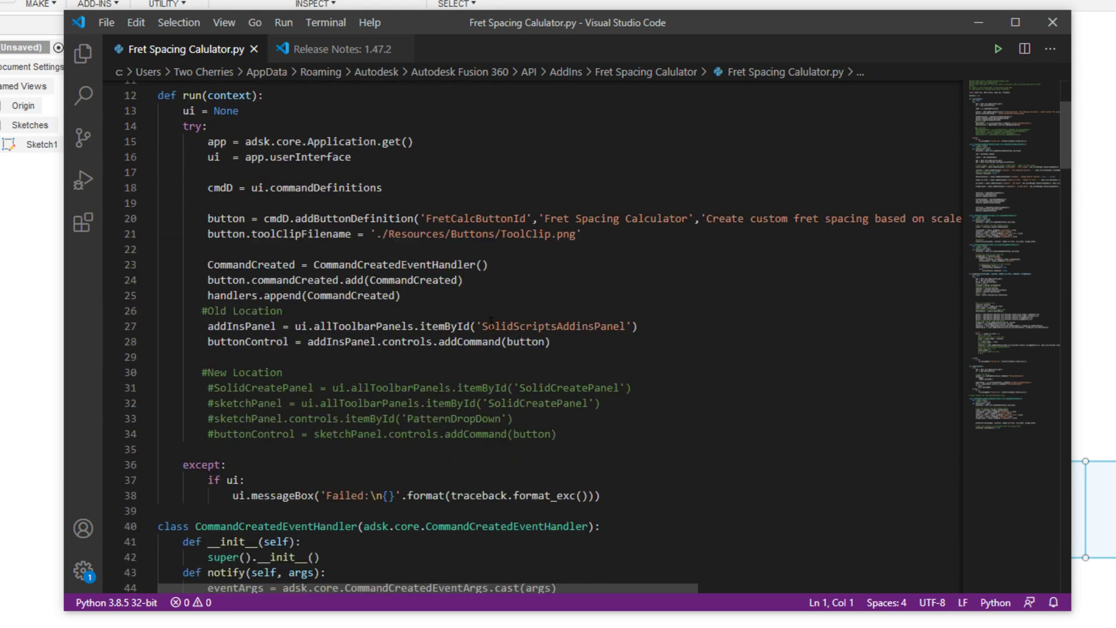
pyautogui.scroll(-2, 491, 321)
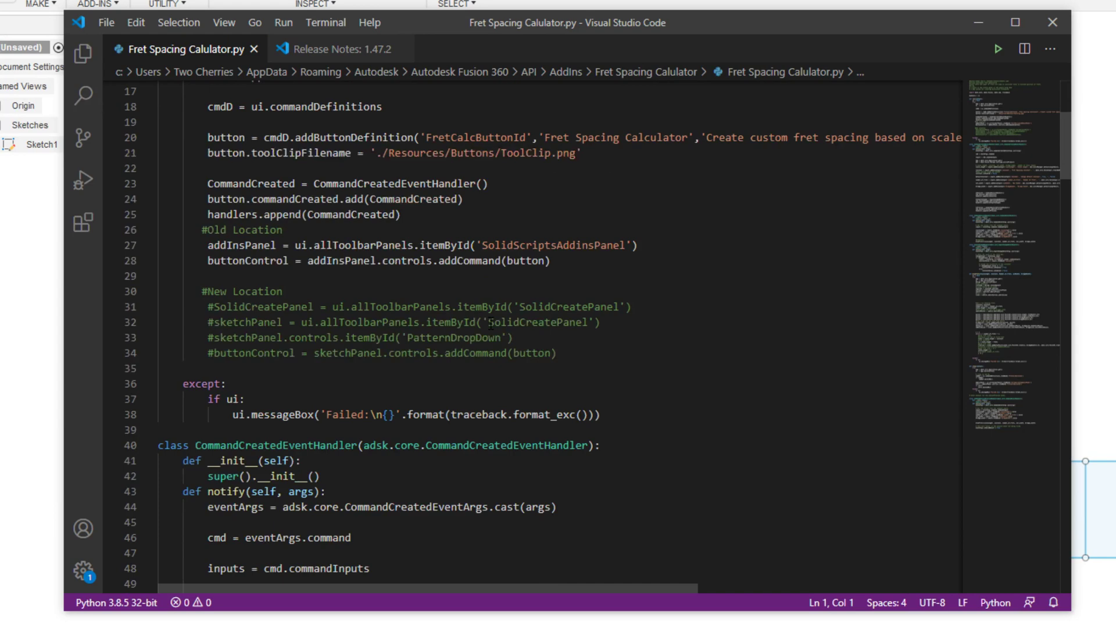
# Examine the CommandCreatedEventHandler class with its value inputs and event handlers, and the start of the CommandExecuteHandler class.
pyautogui.scroll(-4, 491, 325)
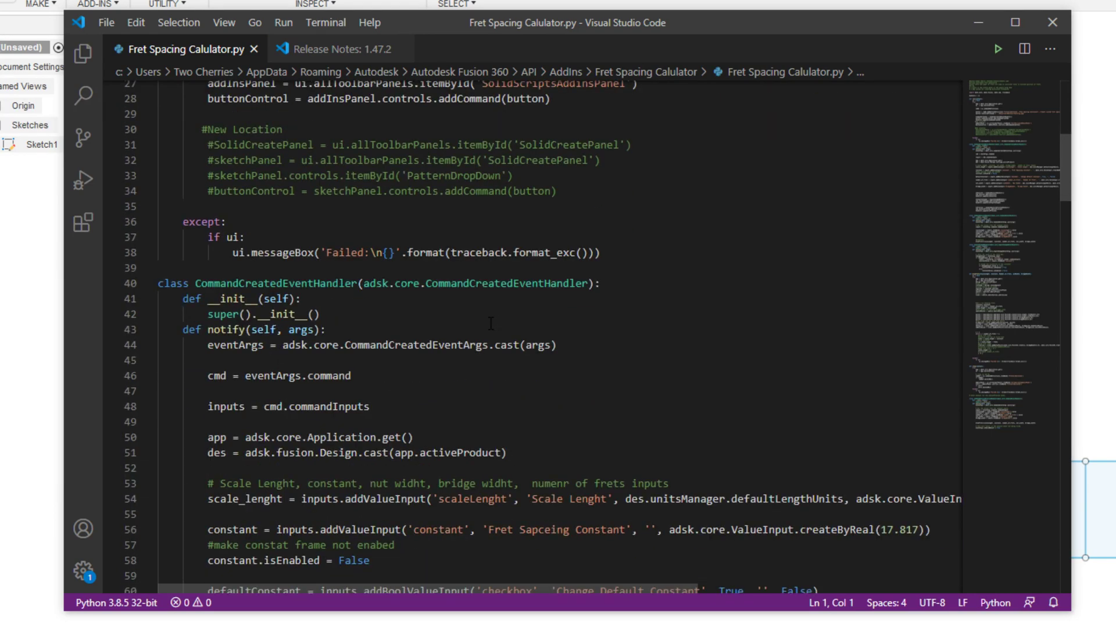
pyautogui.scroll(-2, 518, 282)
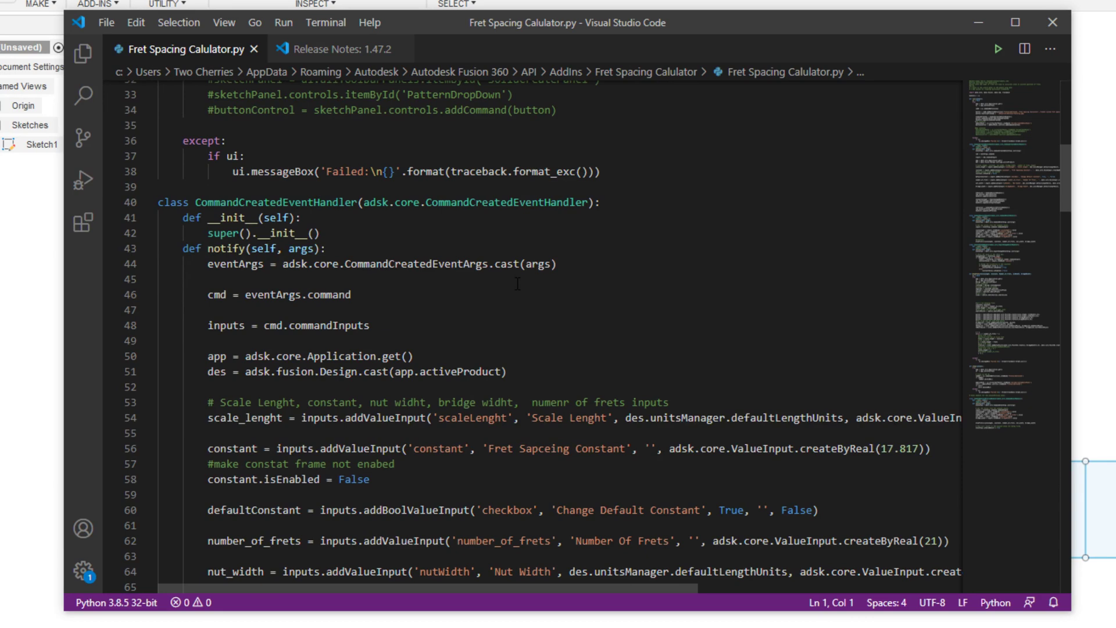
pyautogui.scroll(-2, 518, 284)
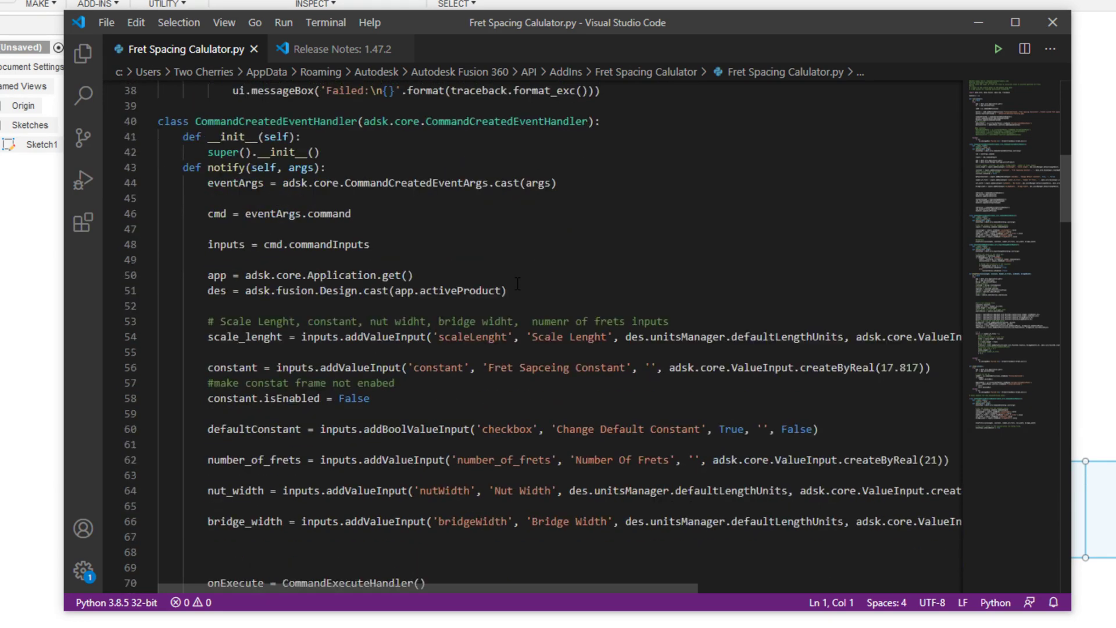
pyautogui.scroll(-6, 517, 284)
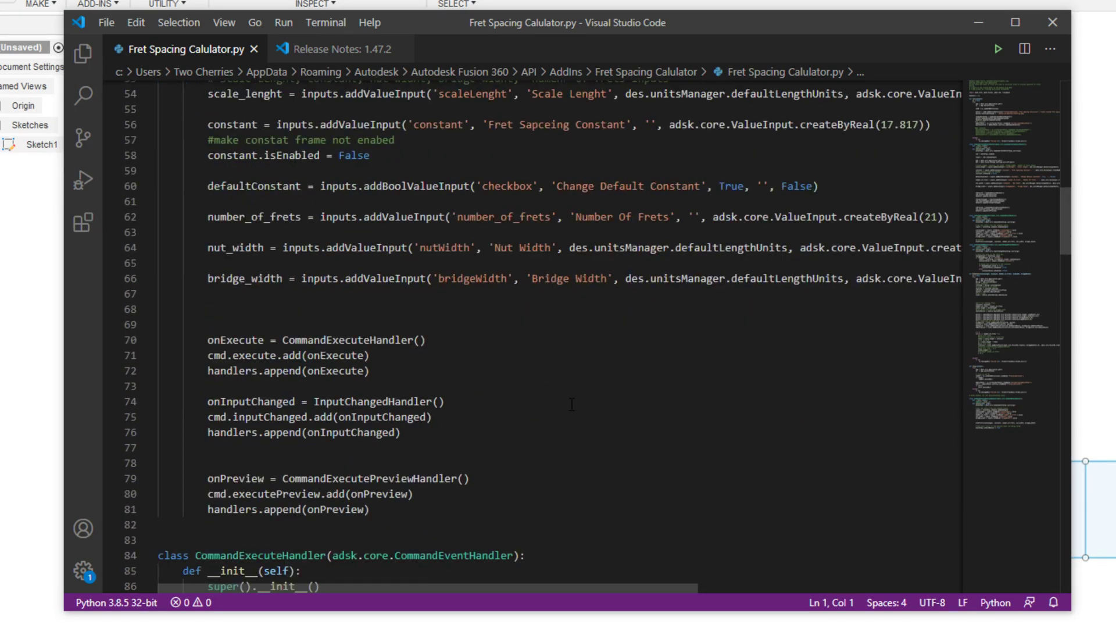
pyautogui.scroll(-5, 572, 404)
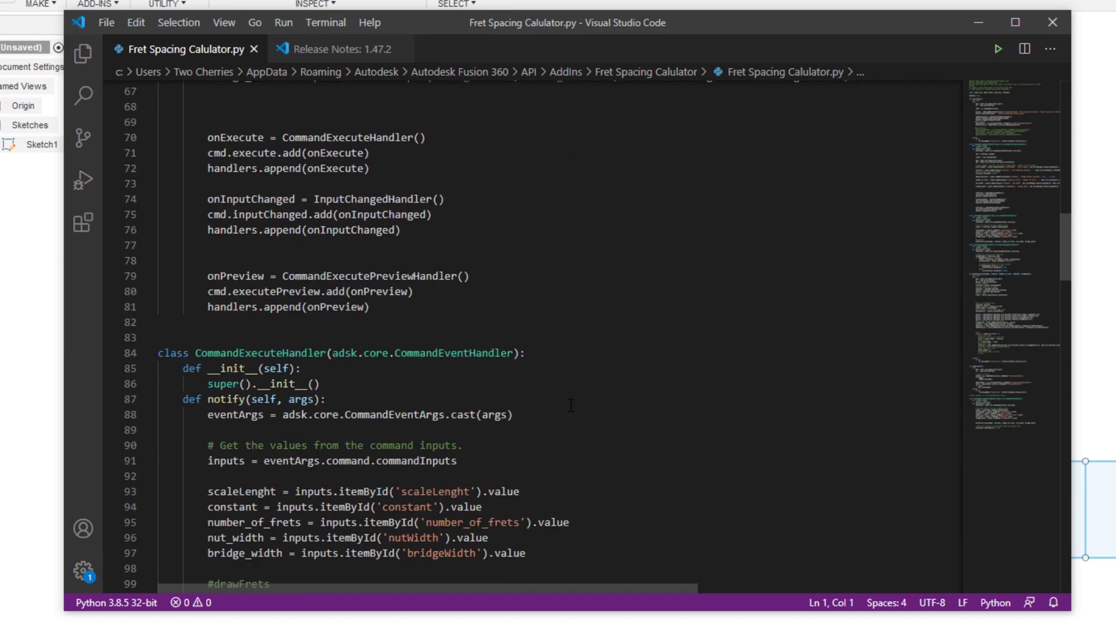
pyautogui.scroll(1, 571, 405)
pyautogui.scroll(17, 571, 405)
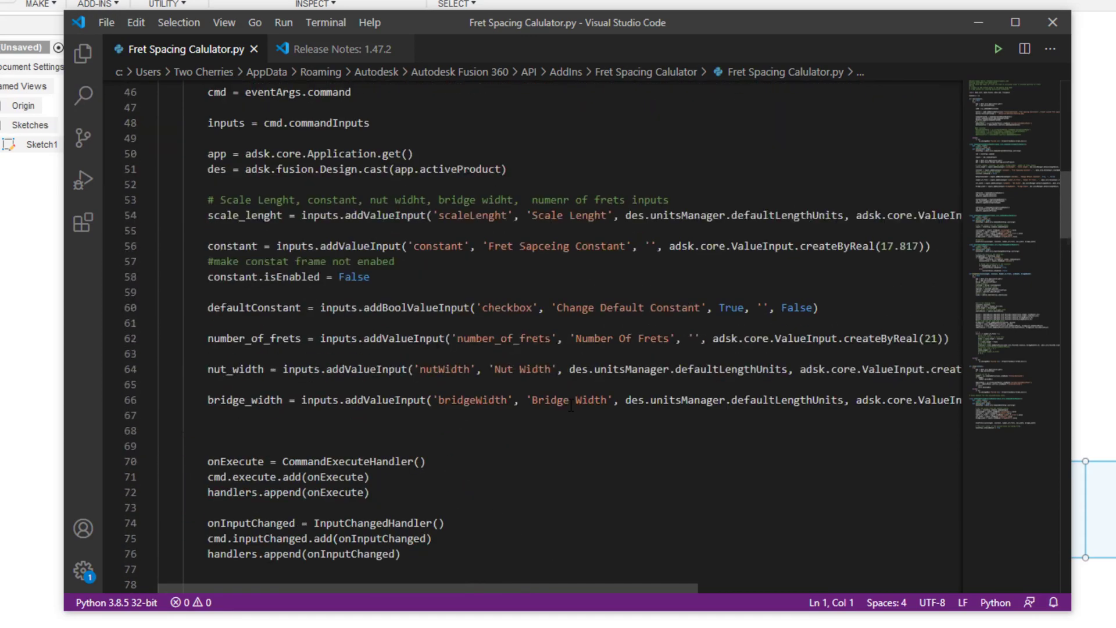